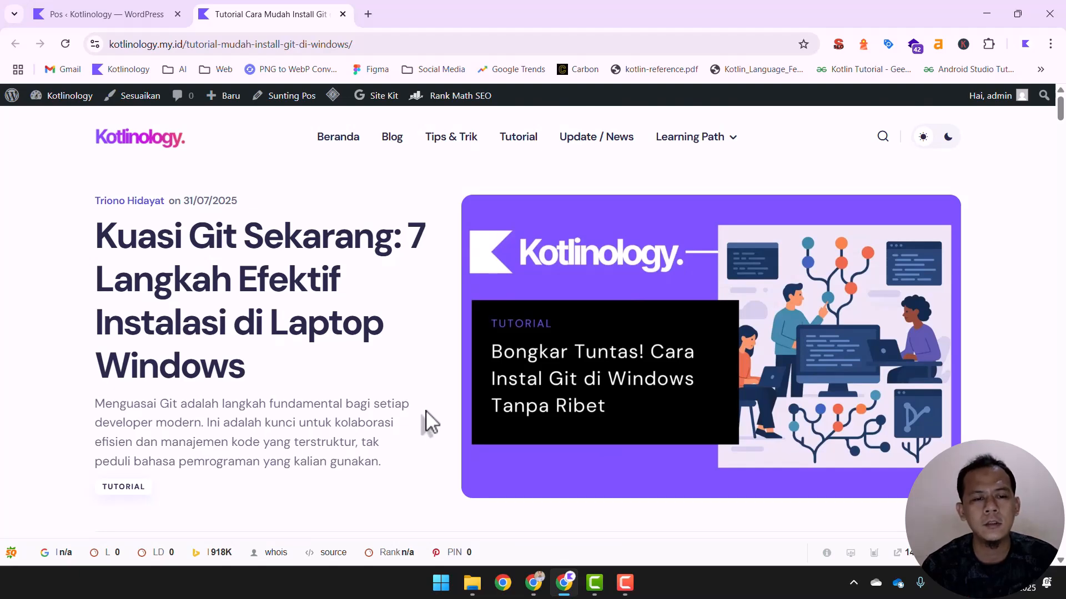
Step: Review the article's introduction, table of contents and the explanation of what Git is
scroll(430, 421, "down", 3)
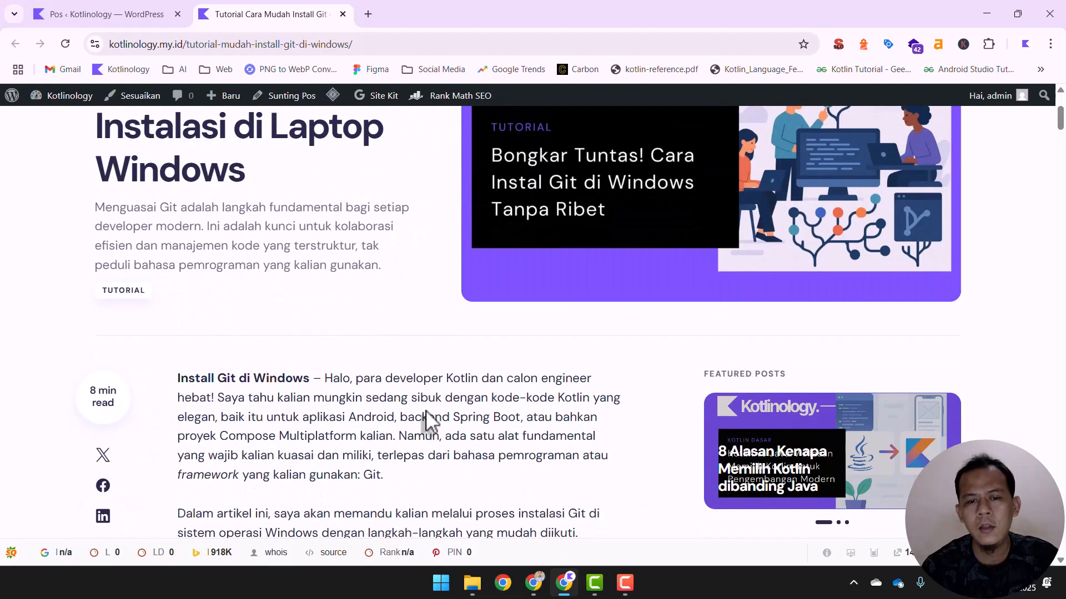
scroll(431, 422, "down", 15)
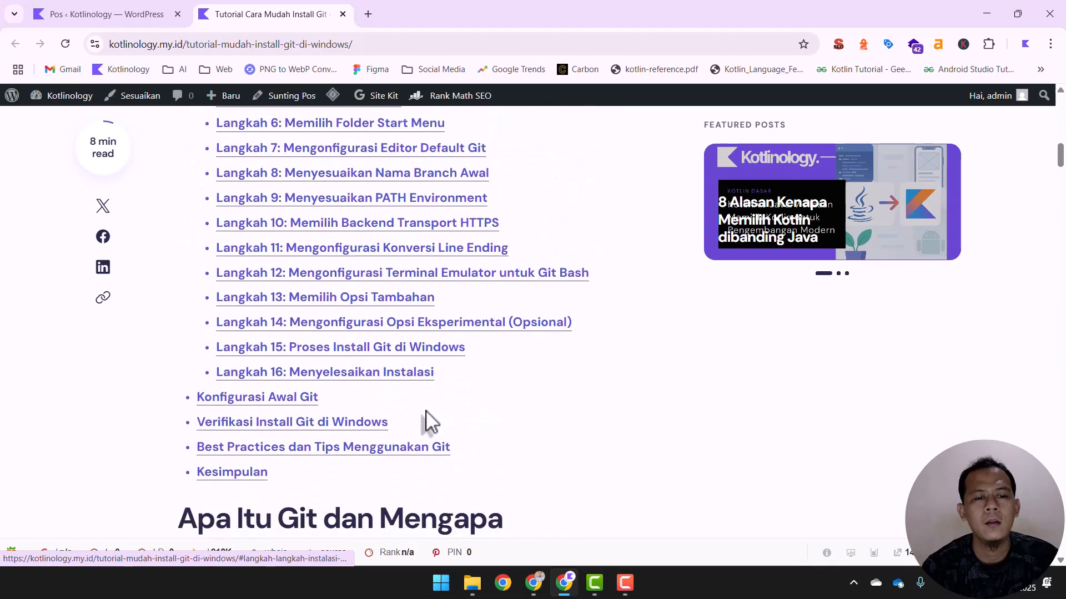
scroll(430, 422, "down", 4)
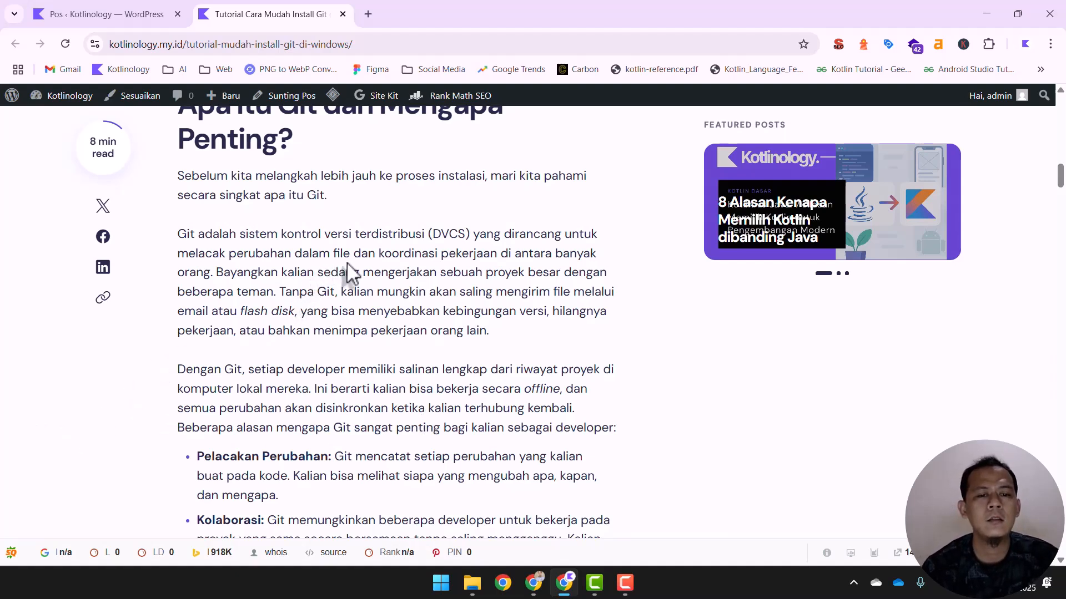
left_click_drag(469, 253, 209, 290)
left_click(319, 317)
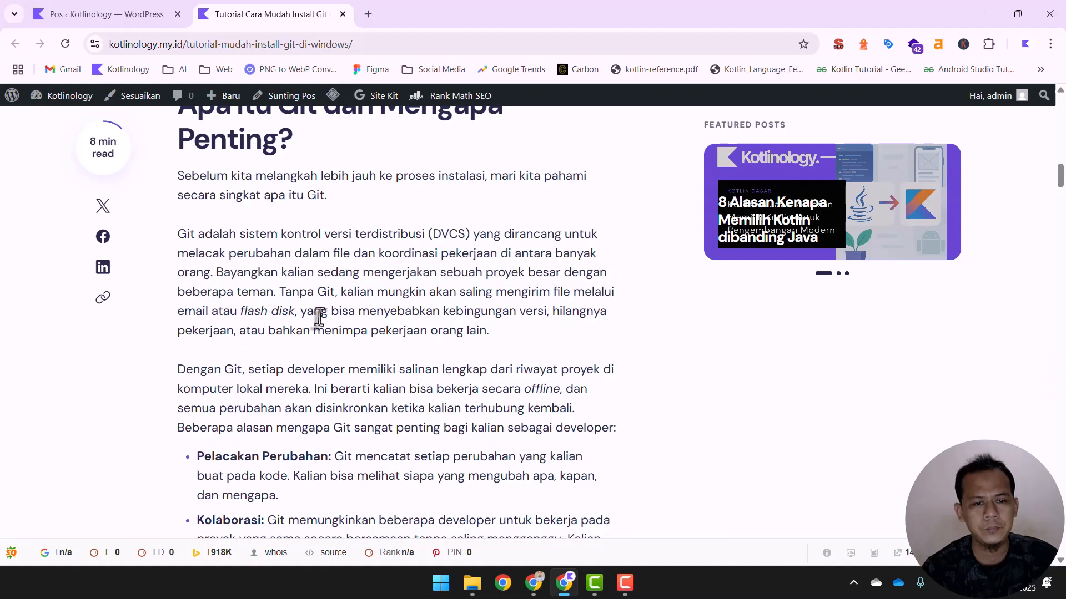
scroll(428, 336, "down", 1)
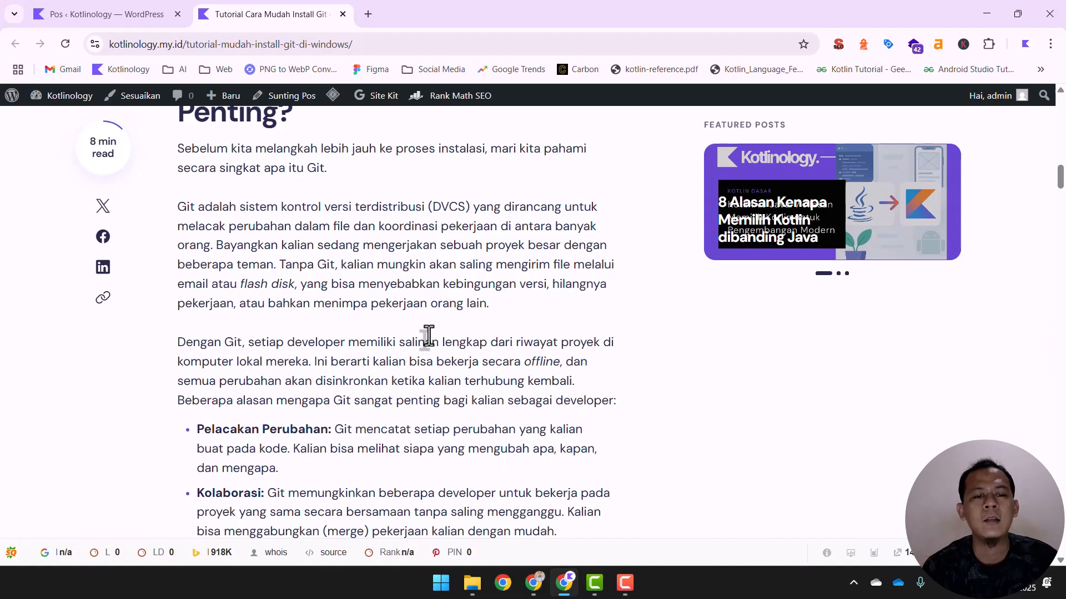
scroll(415, 347, "down", 1)
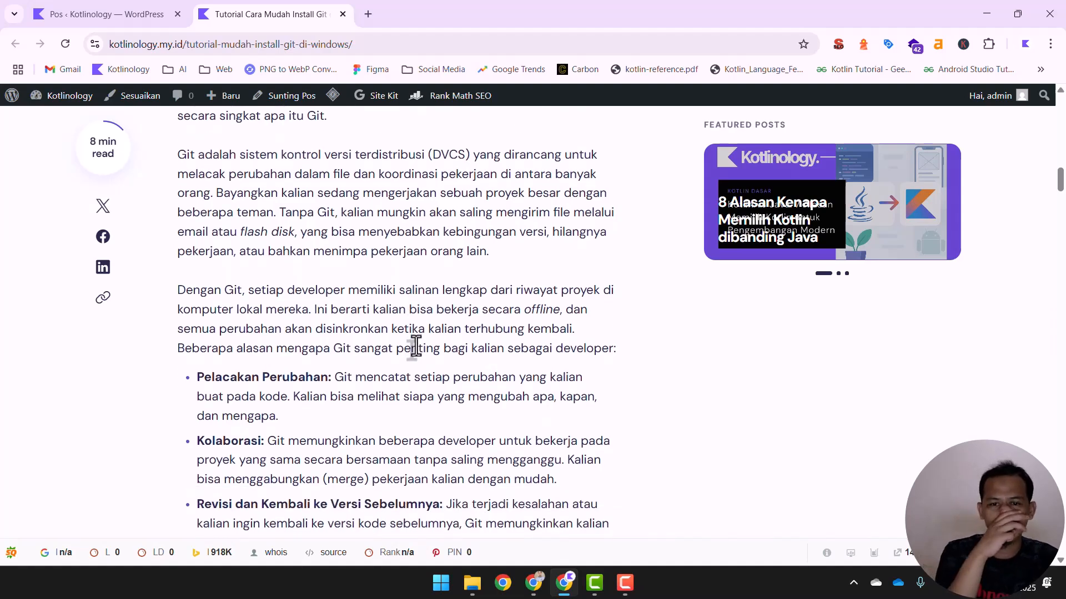
scroll(415, 347, "down", 1)
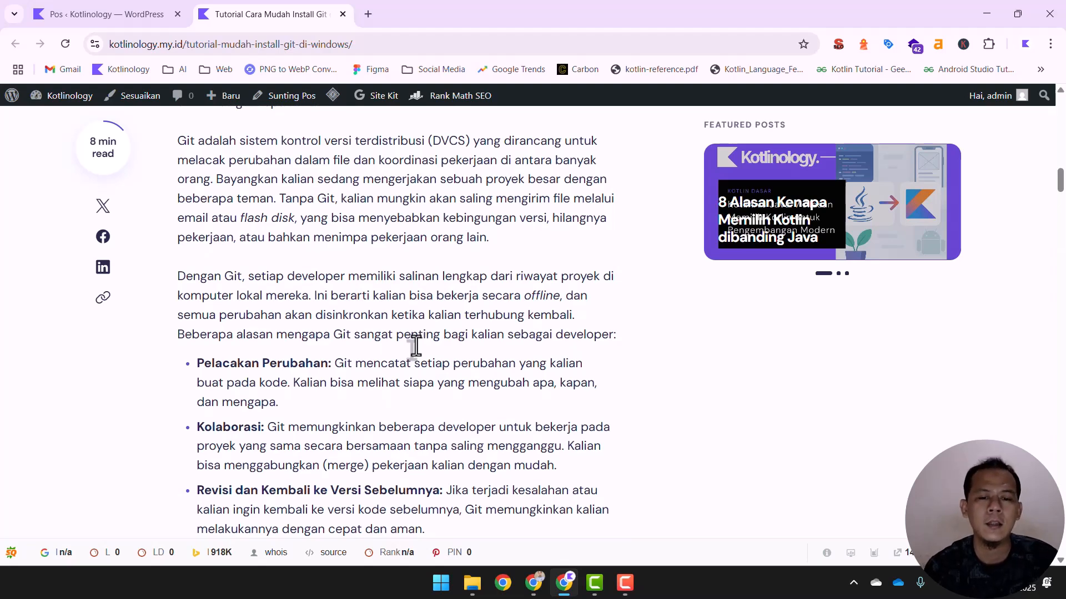
Step: Read the article's list of reasons why Git matters to developers, from Pelacakan Perubahan to Standar Industri
scroll(415, 347, "down", 2)
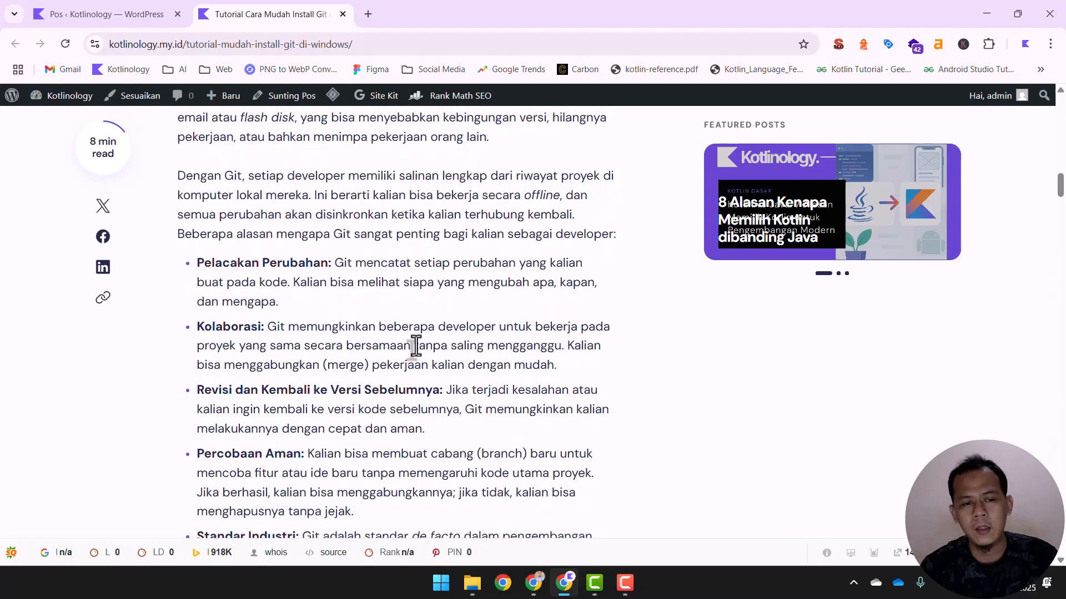
double_click(280, 263)
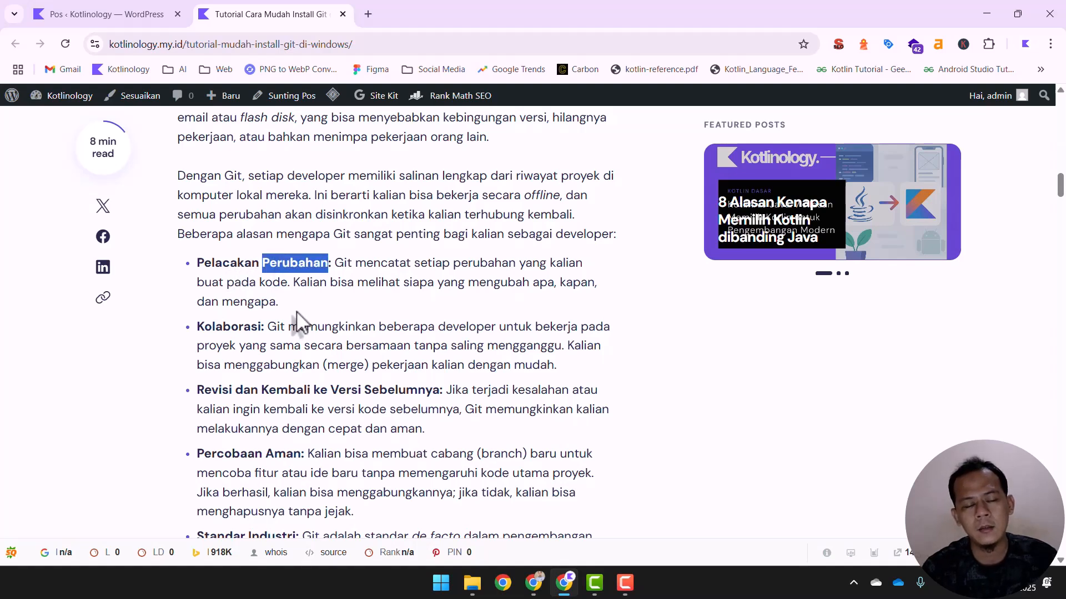
scroll(297, 322, "down", 1)
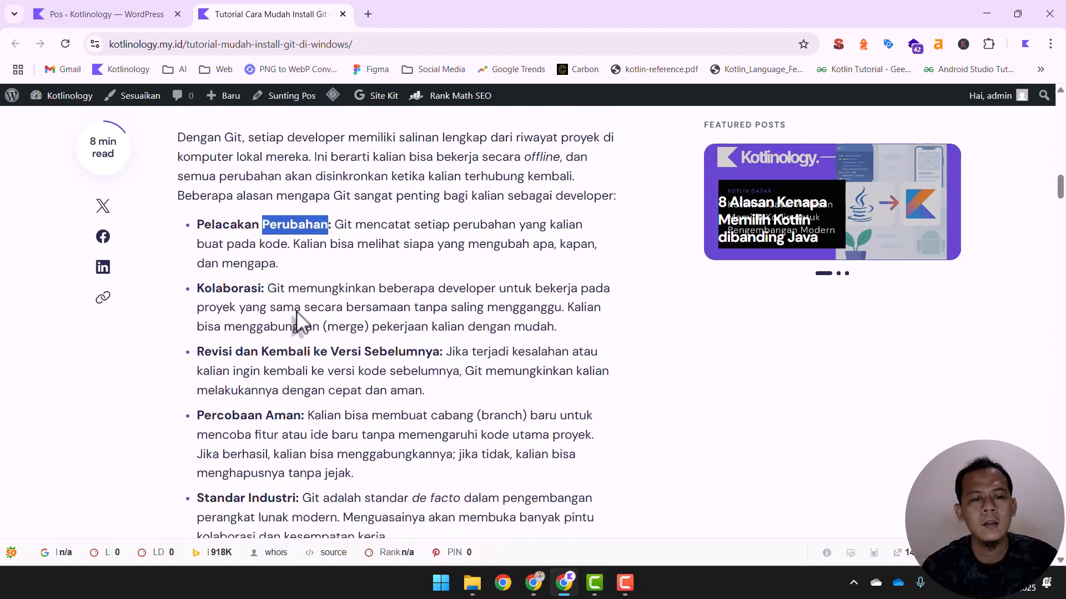
double_click(354, 330)
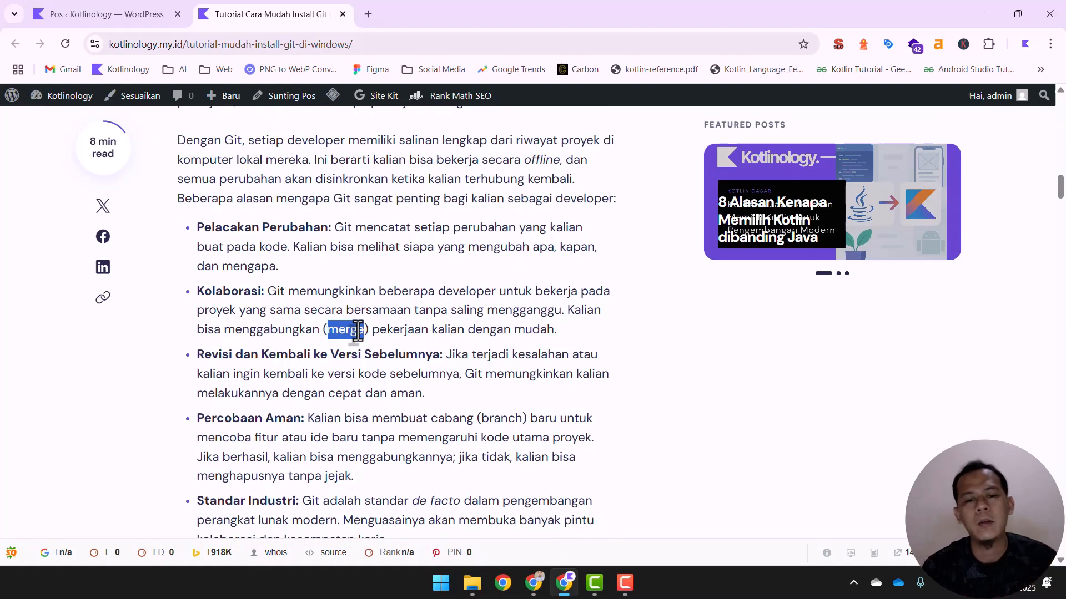
left_click(431, 354)
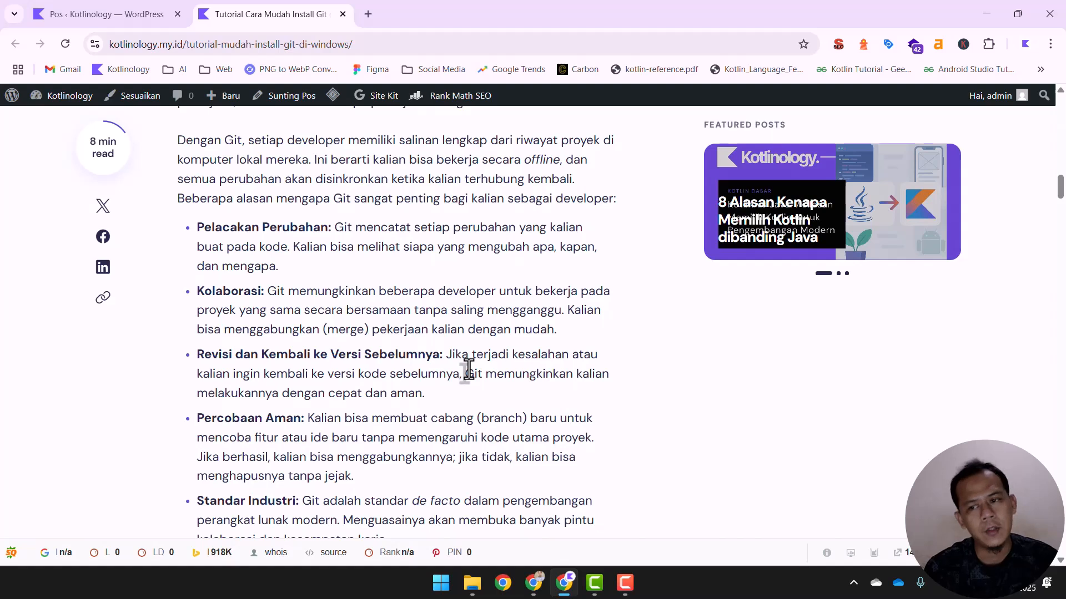
scroll(468, 369, "down", 2)
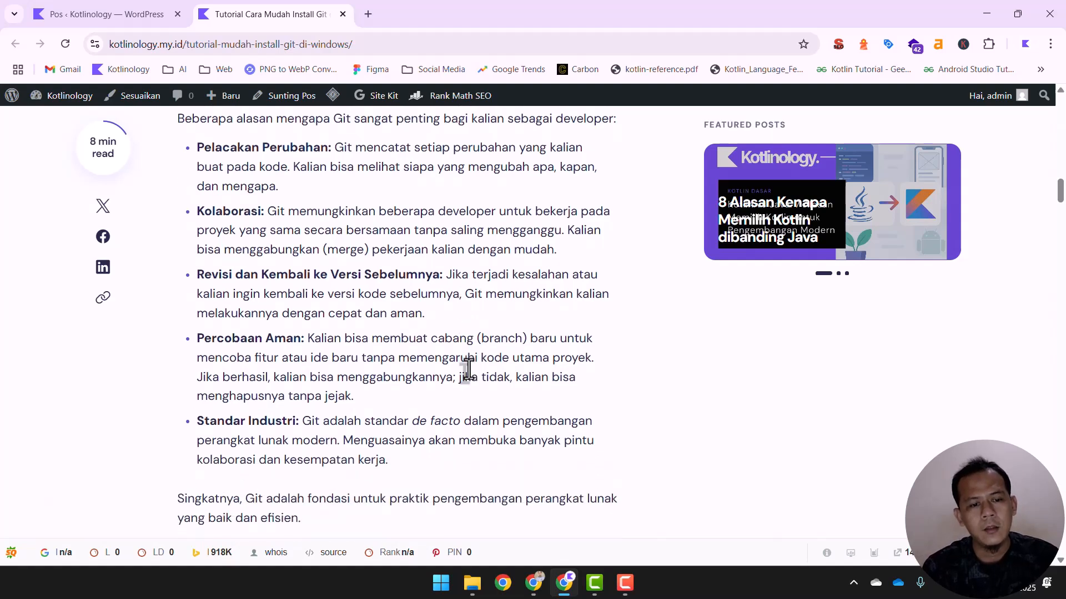
scroll(468, 369, "down", 1)
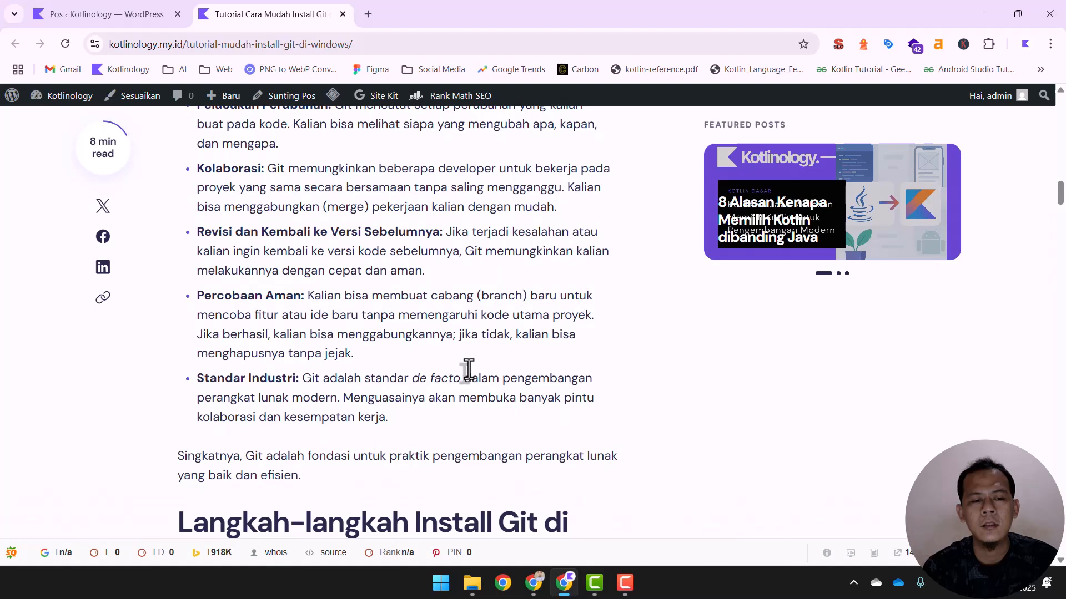
scroll(468, 369, "down", 1)
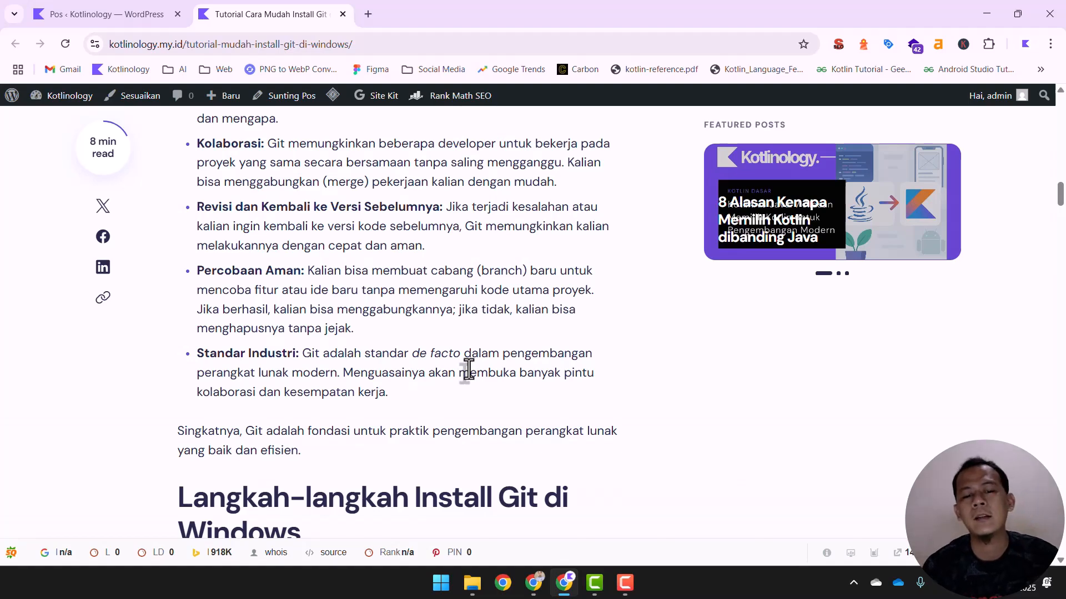
Step: Open the official Git download page for Windows from the link in the article's Langkah 1 section
scroll(366, 416, "down", 3)
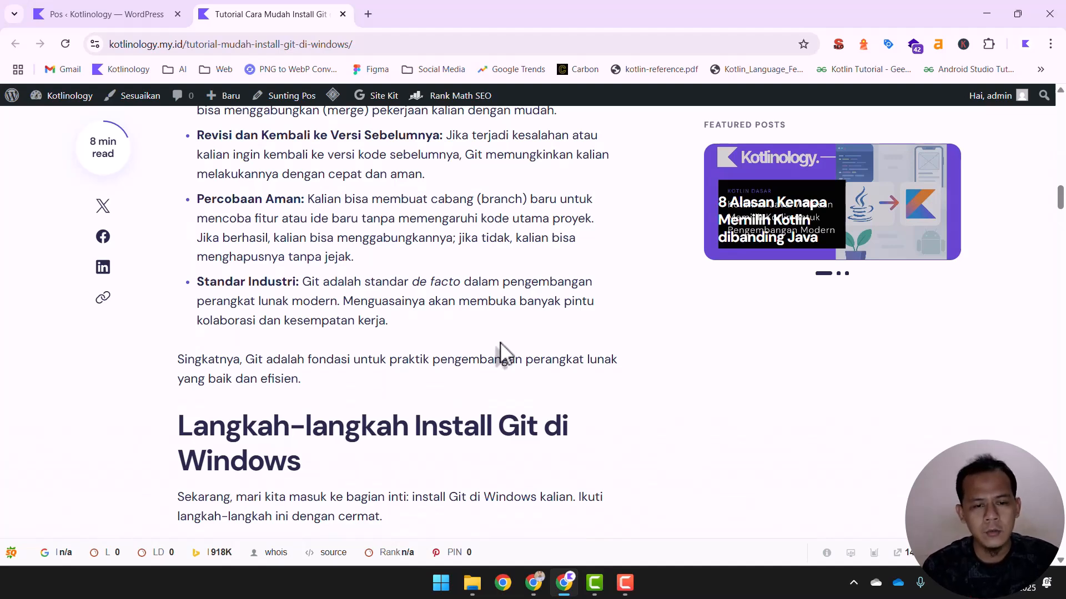
scroll(502, 352, "down", 3)
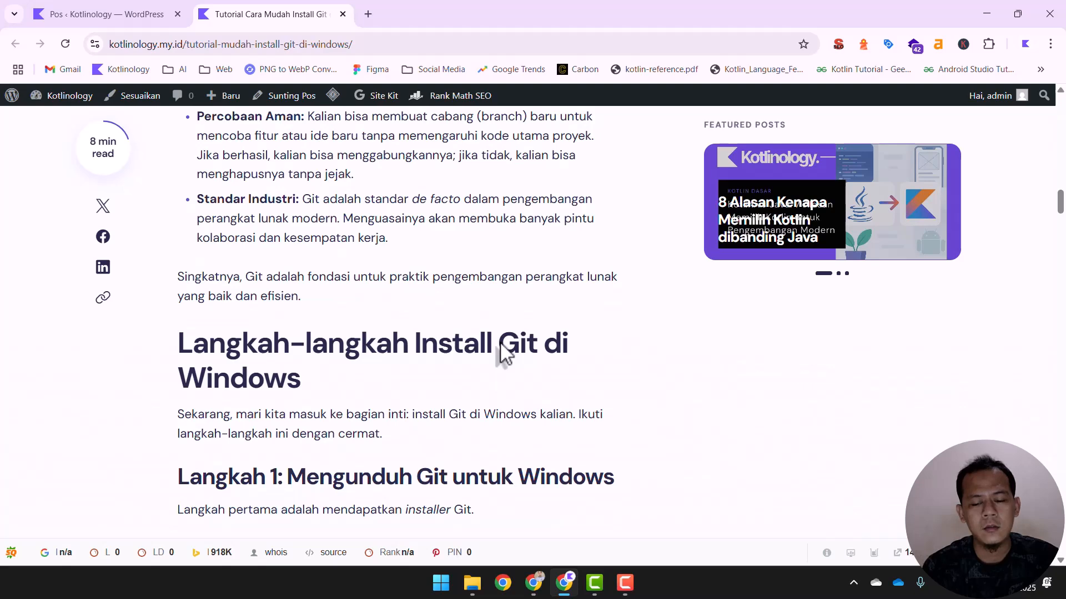
scroll(504, 353, "down", 2)
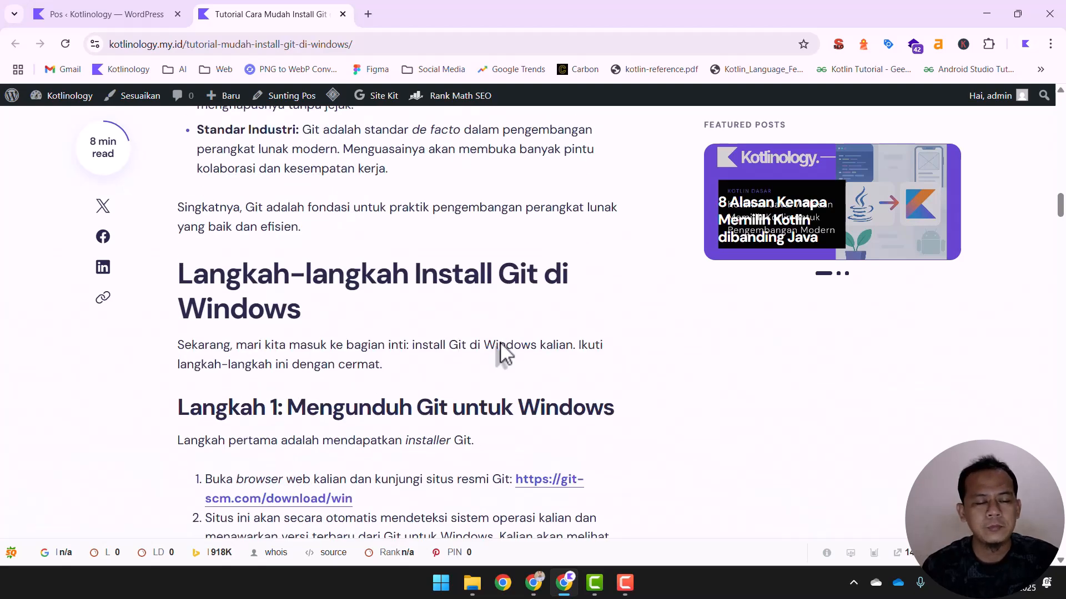
scroll(501, 345, "down", 2)
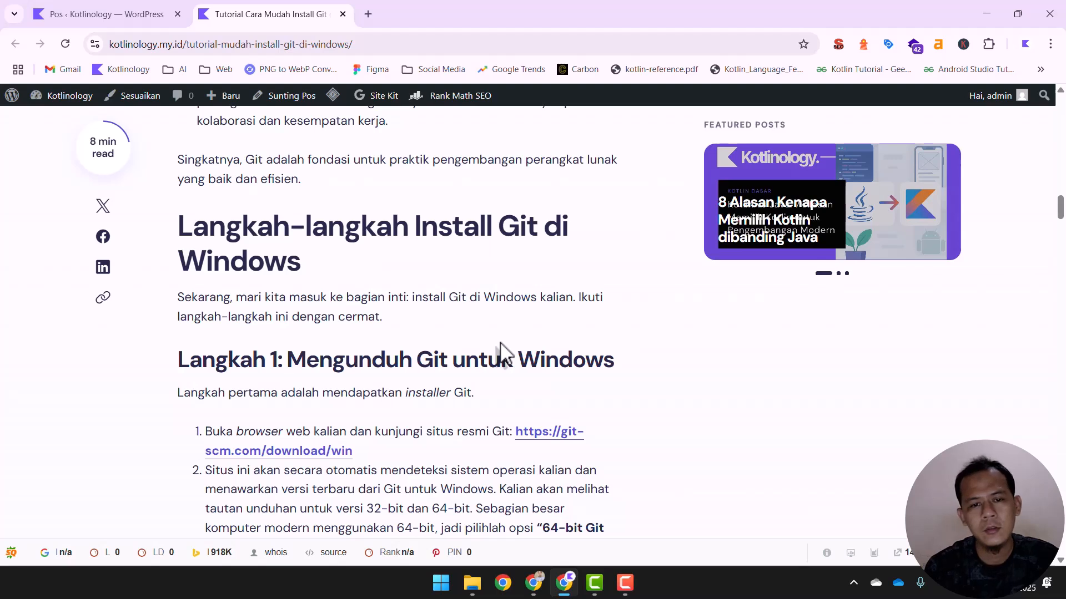
scroll(501, 353, "down", 1)
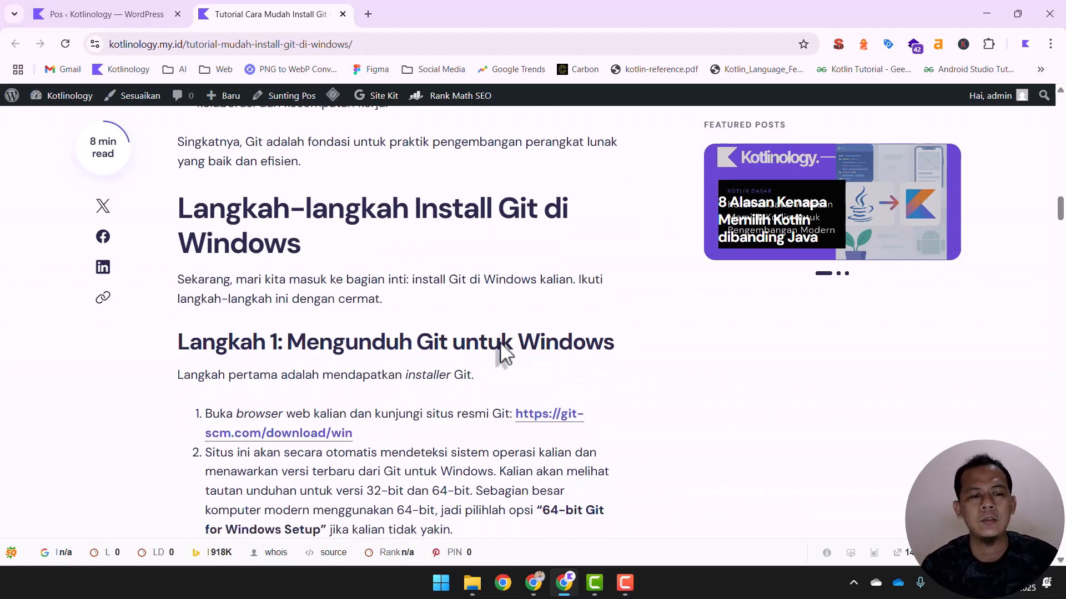
scroll(440, 315, "down", 1)
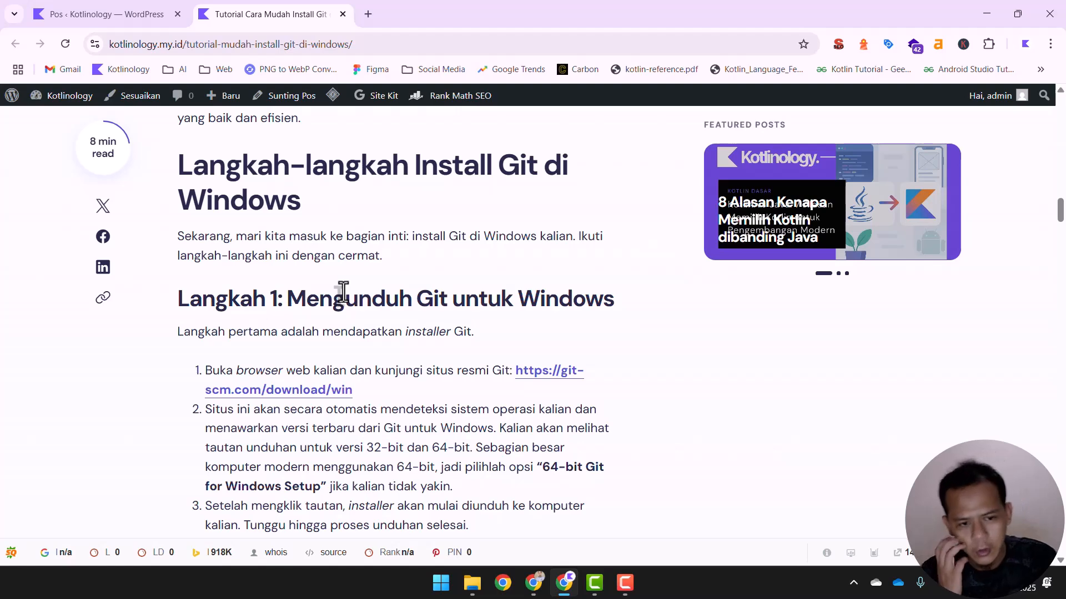
scroll(448, 310, "down", 1)
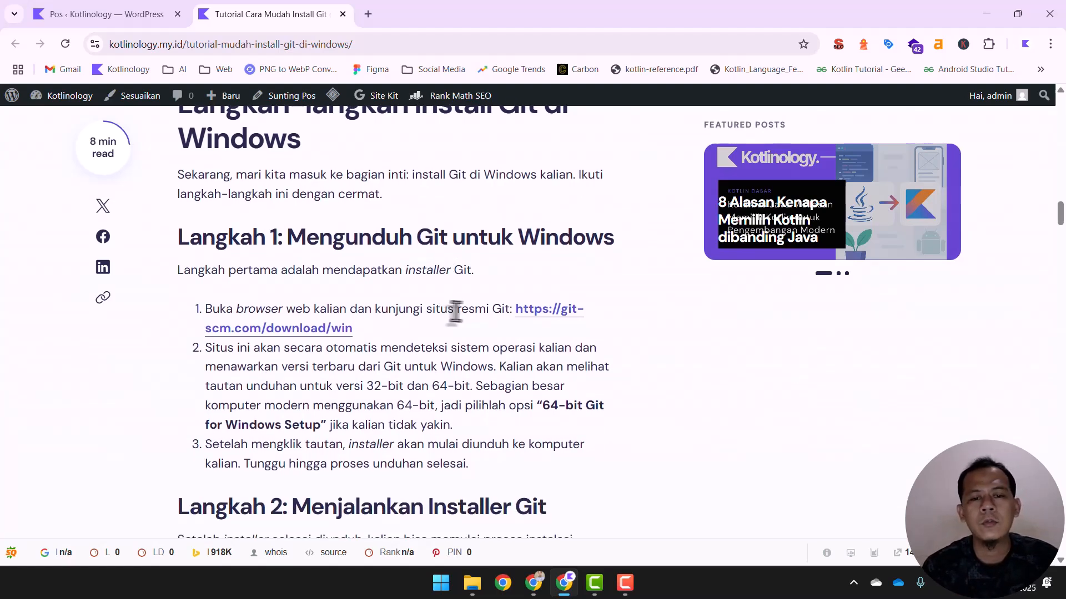
left_click(567, 322)
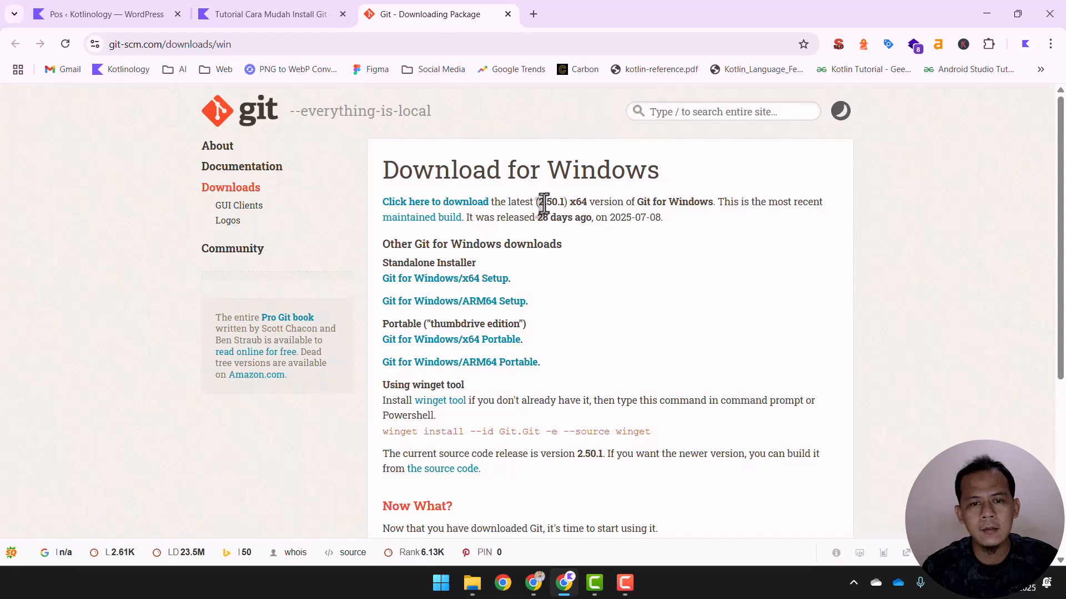
Step: Check the latest version offered and start downloading the 2.50.1 x64 installer of Git for Windows
left_click_drag(537, 204, 568, 203)
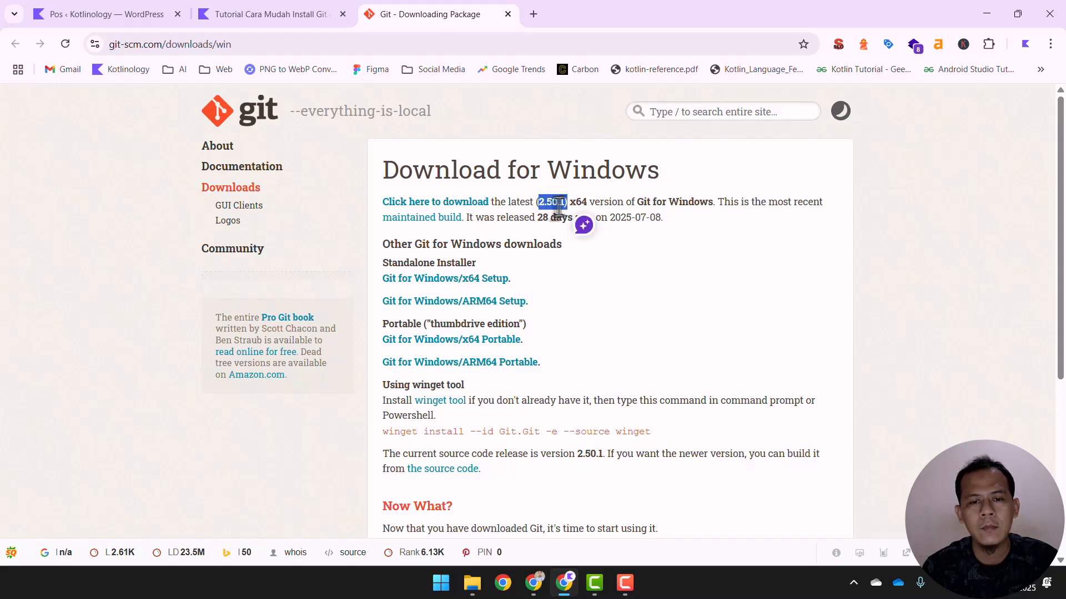
left_click(589, 207)
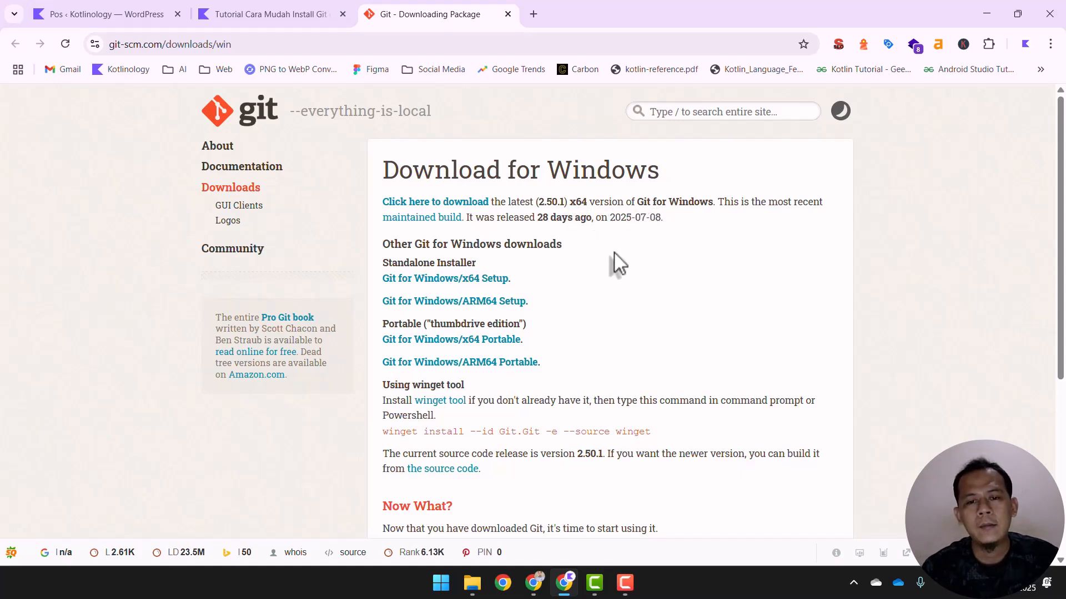
scroll(570, 269, "down", 1)
scroll(571, 269, "up", 1)
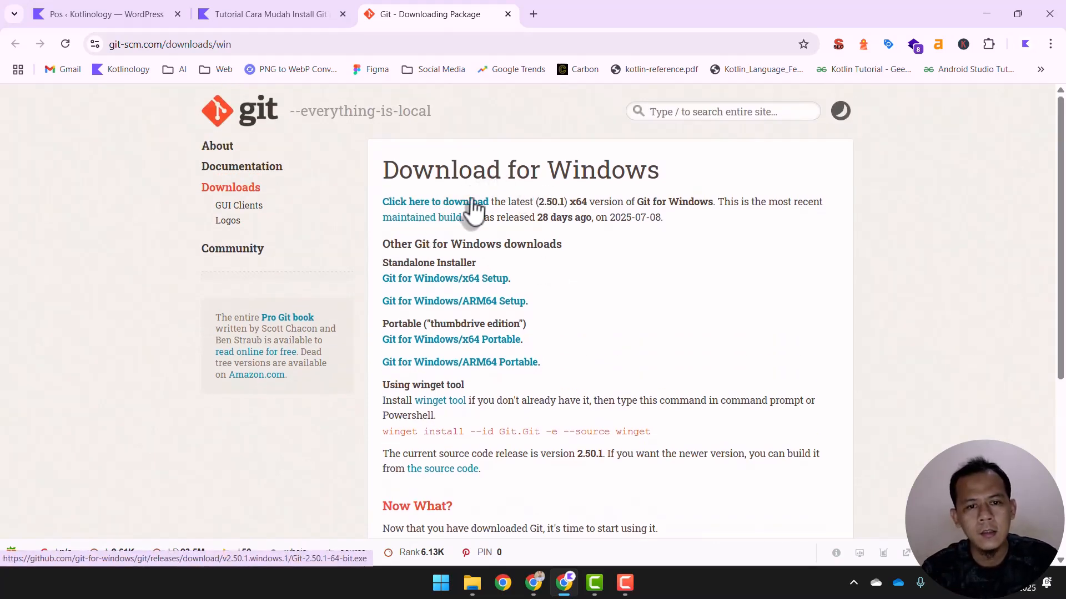
left_click(449, 202)
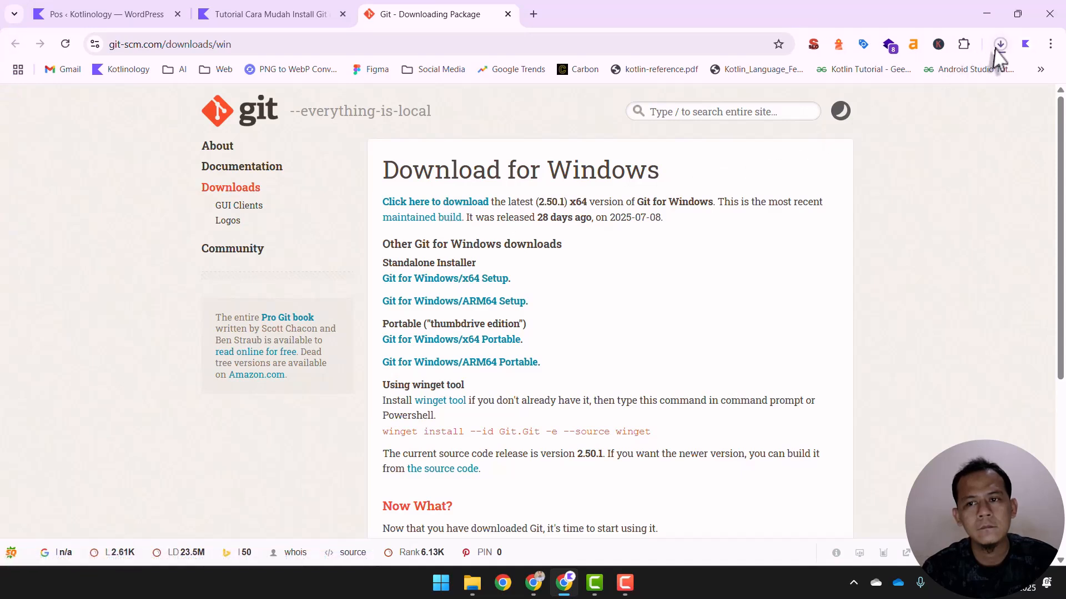
Step: Cancel the running download of Git-2.50.1-64-bit.exe and dismiss the recent download list
left_click(999, 44)
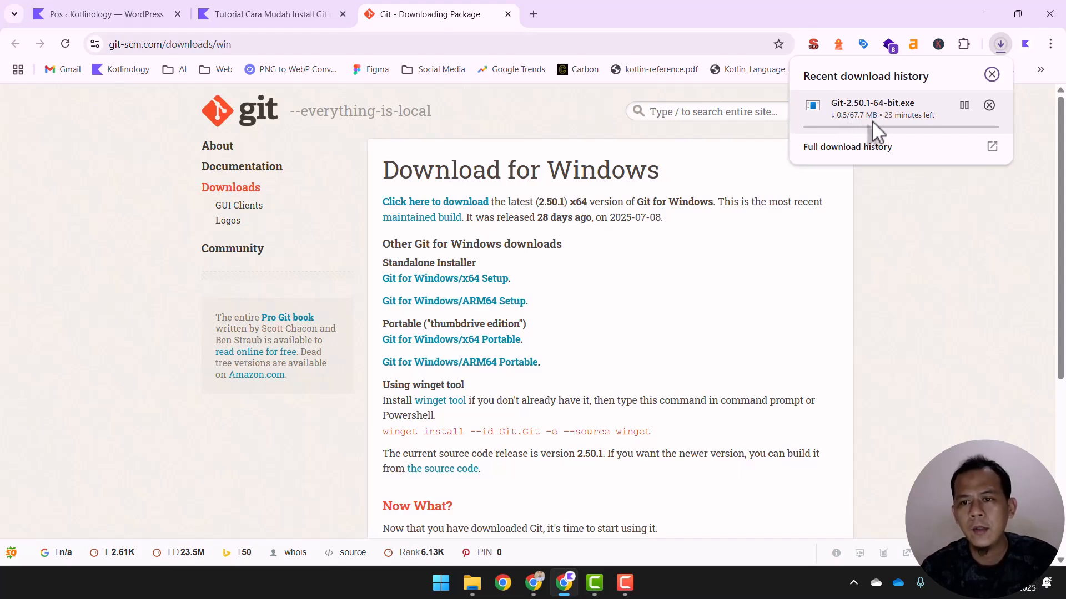
left_click(989, 105)
left_click(635, 275)
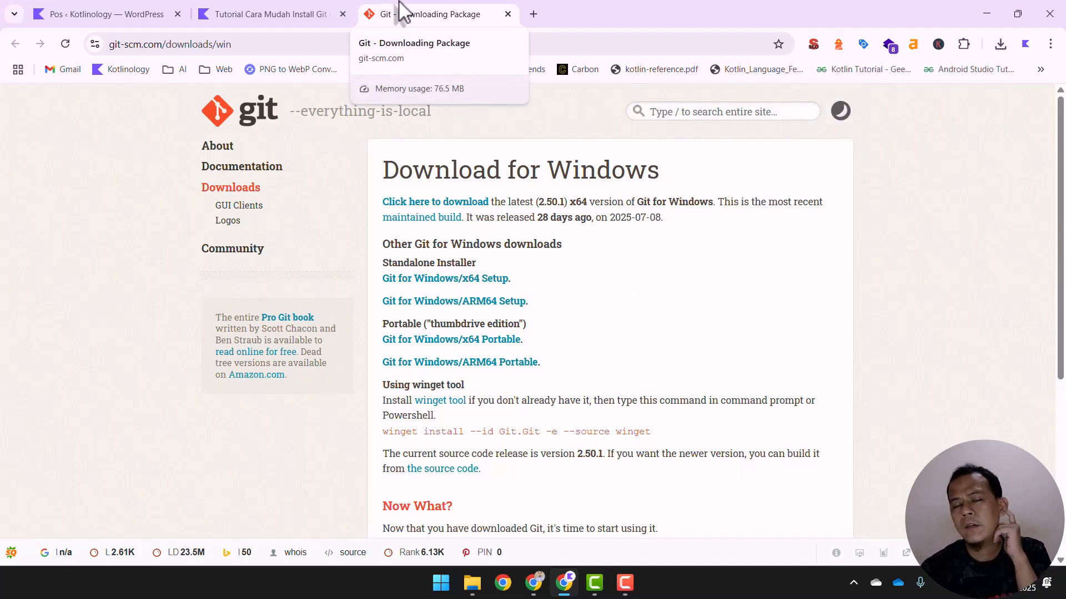
Step: Launch the existing Git-2.50.1-64-bit.exe installer from the desktop and bring the tutorial article back at its Langkah 2 and 3 sections
left_click(325, 10)
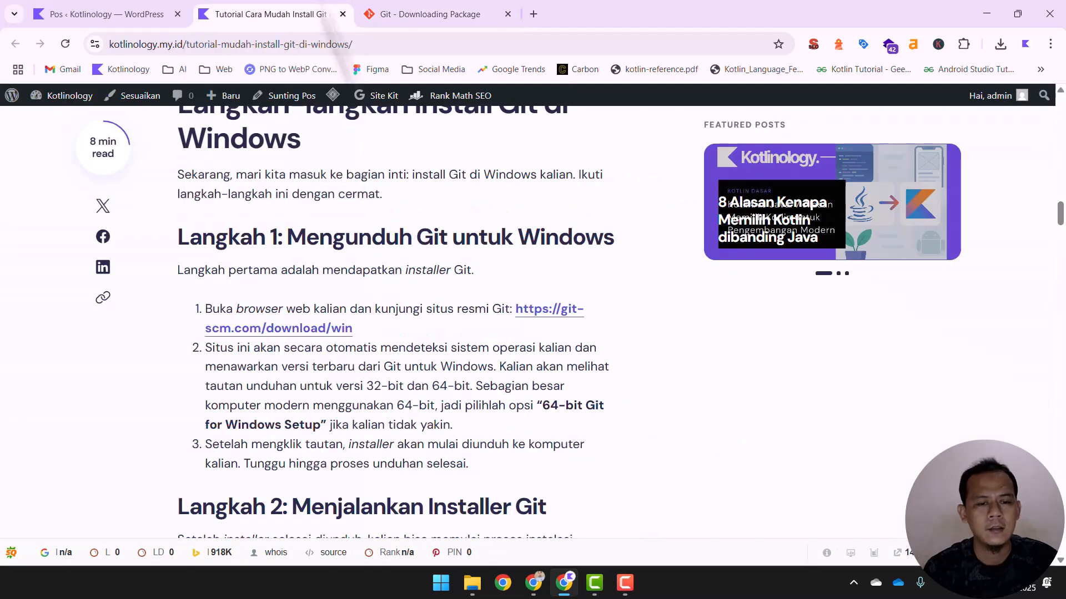
scroll(459, 411, "down", 2)
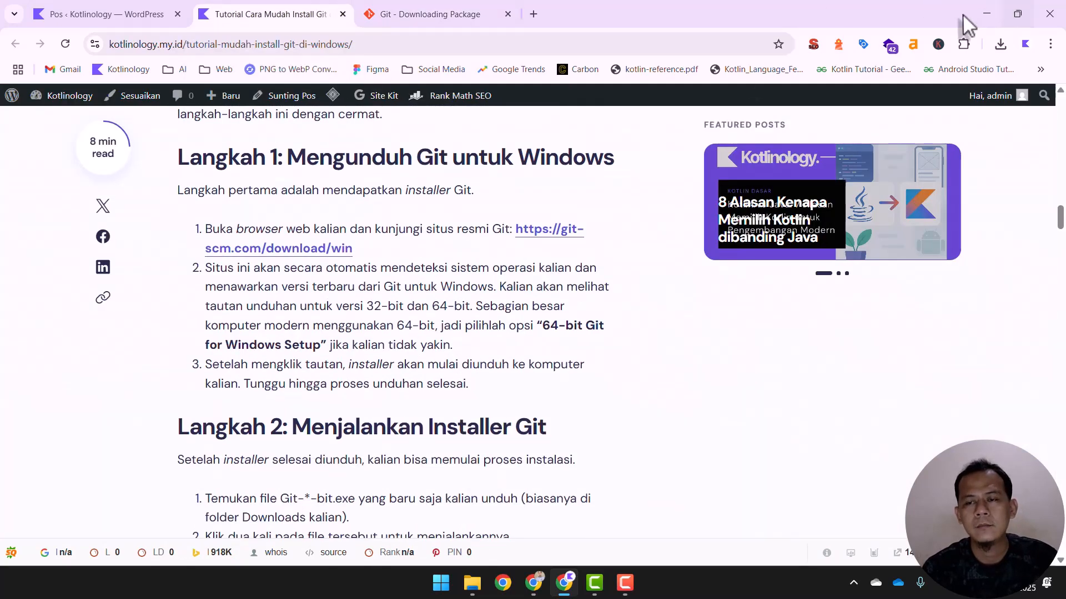
left_click(987, 14)
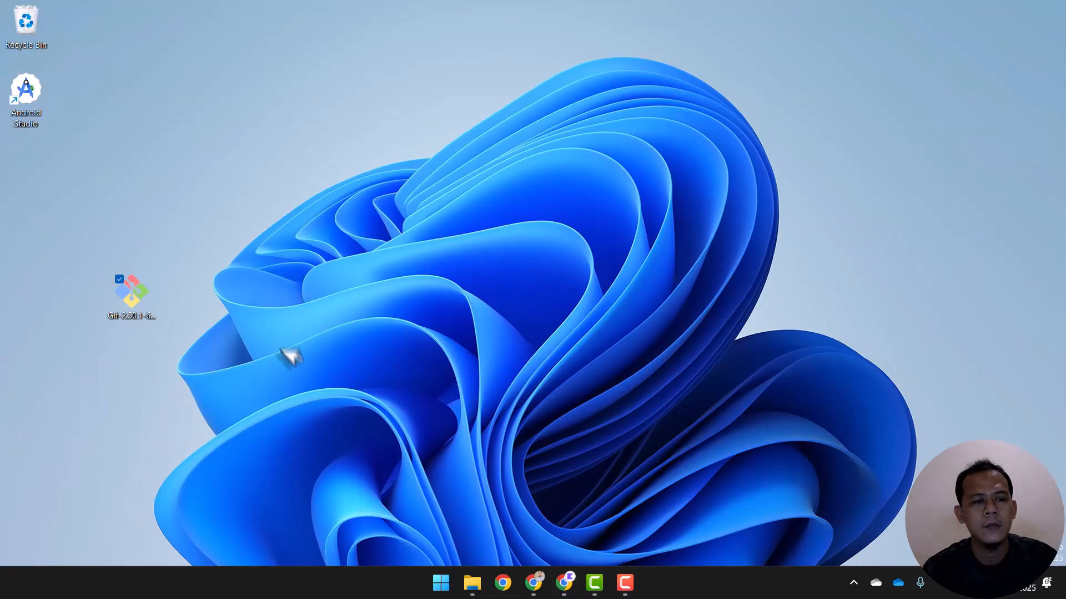
left_click(139, 309)
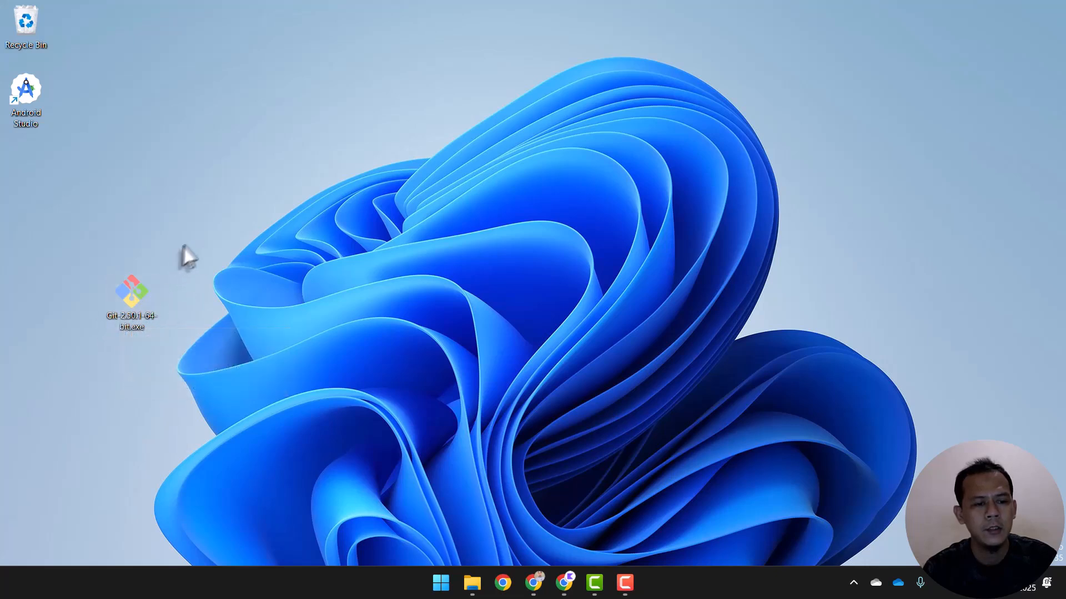
left_click(142, 317)
double_click(142, 318)
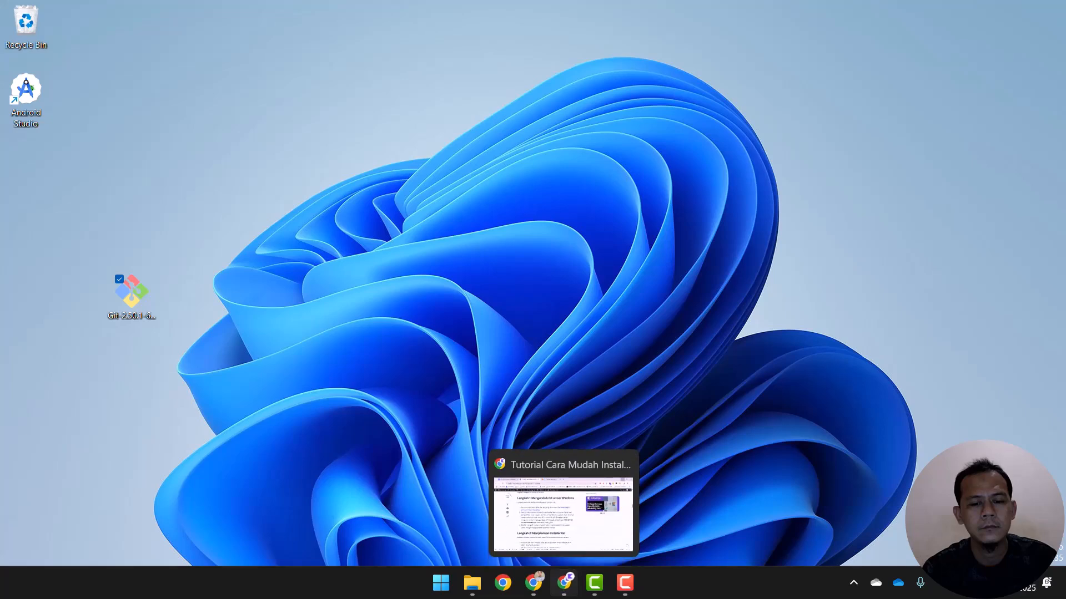
left_click(564, 583)
scroll(436, 355, "down", 3)
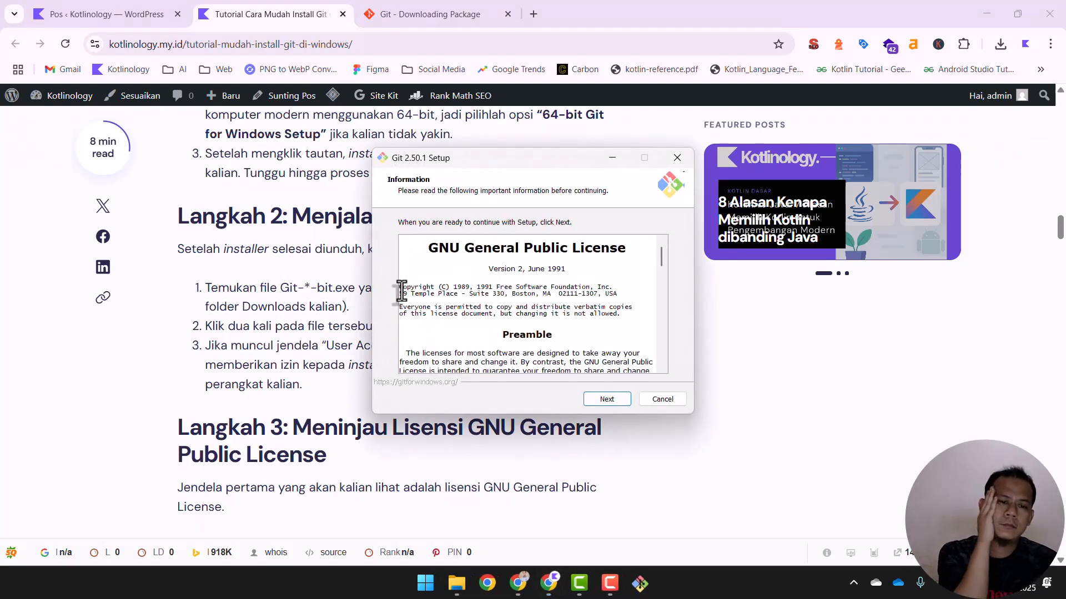
Step: Accept the GNU General Public License in the Git 2.50.1 setup and keep the destination folder C:\Program Files\Git
mouse_move(531, 164)
left_mouse_down()
mouse_move(509, 264)
mouse_move(520, 194)
mouse_move(550, 185)
mouse_move(538, 188)
mouse_move(540, 176)
left_mouse_up()
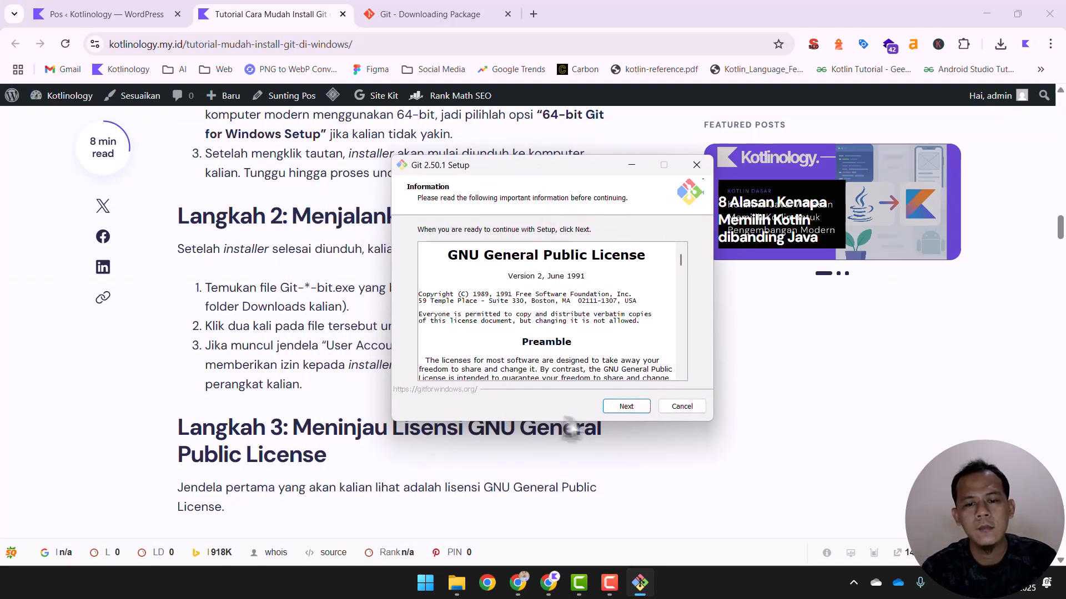
left_click(624, 408)
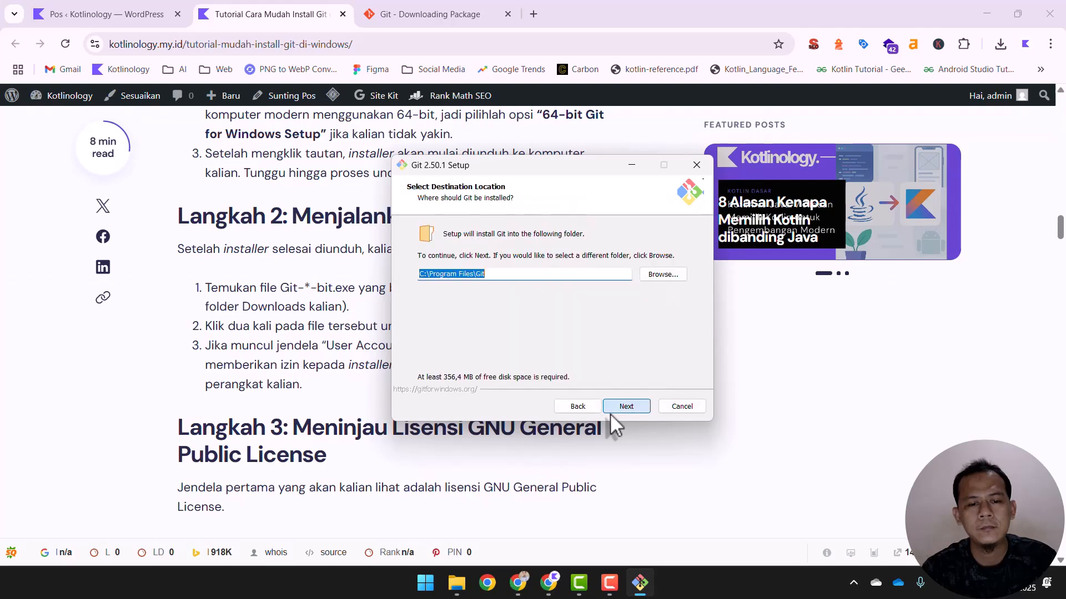
scroll(363, 491, "down", 5)
scroll(362, 490, "up", 3)
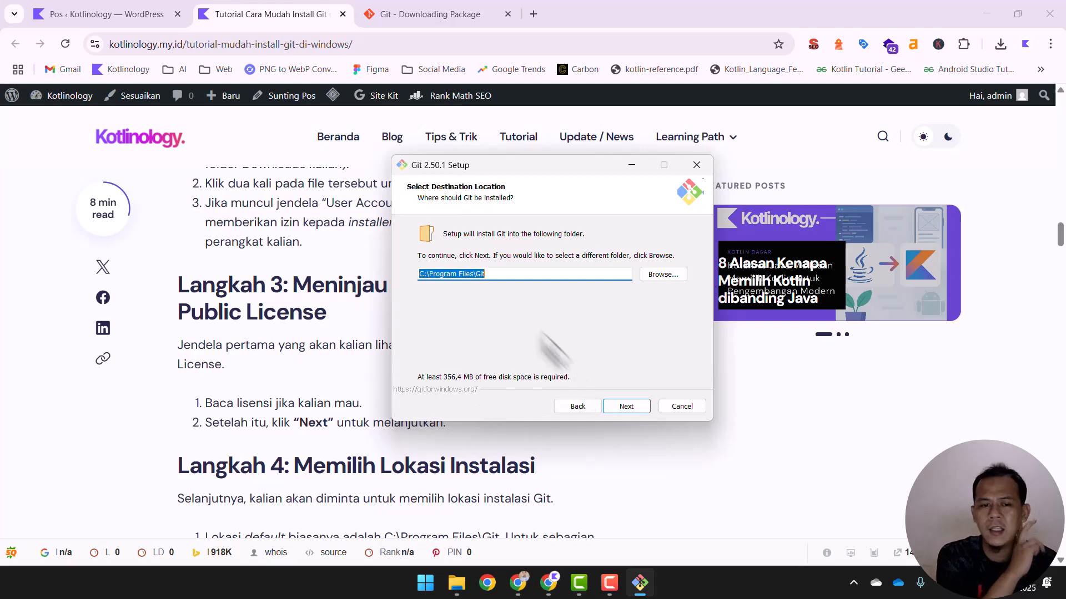
left_click(627, 406)
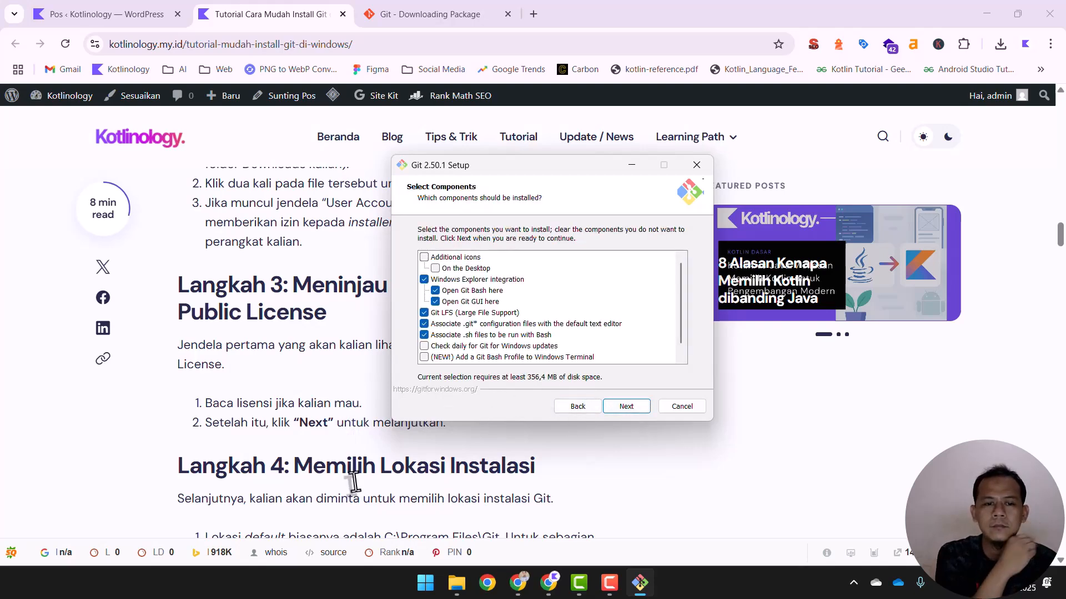
Step: Keep the default components, including Open Git Bash here and Open Git GUI here, and accept Git as the Start Menu folder
scroll(353, 482, "down", 1)
scroll(354, 482, "down", 3)
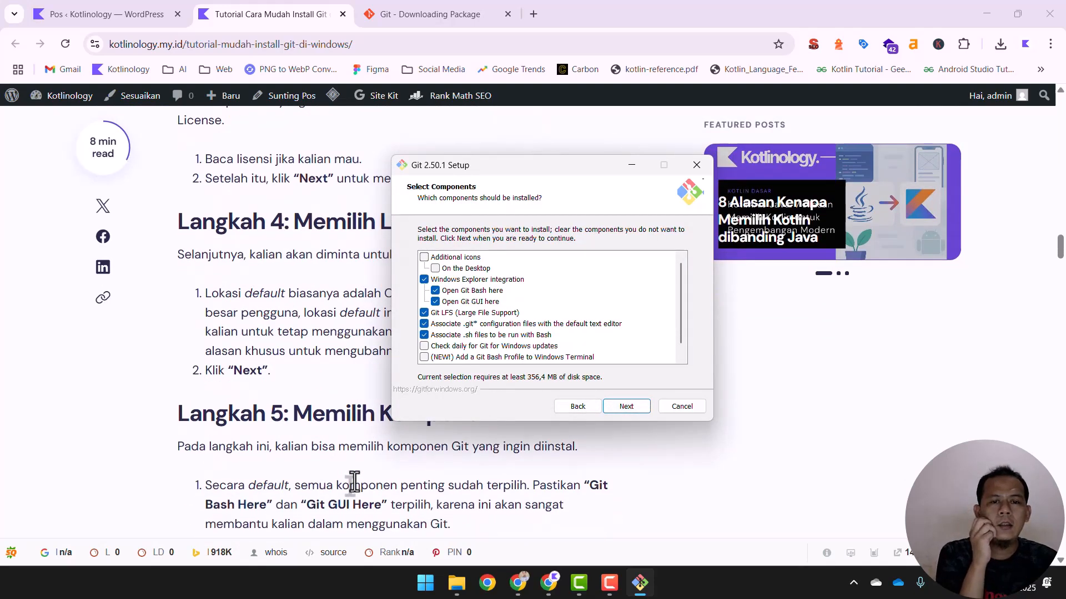
scroll(353, 482, "down", 1)
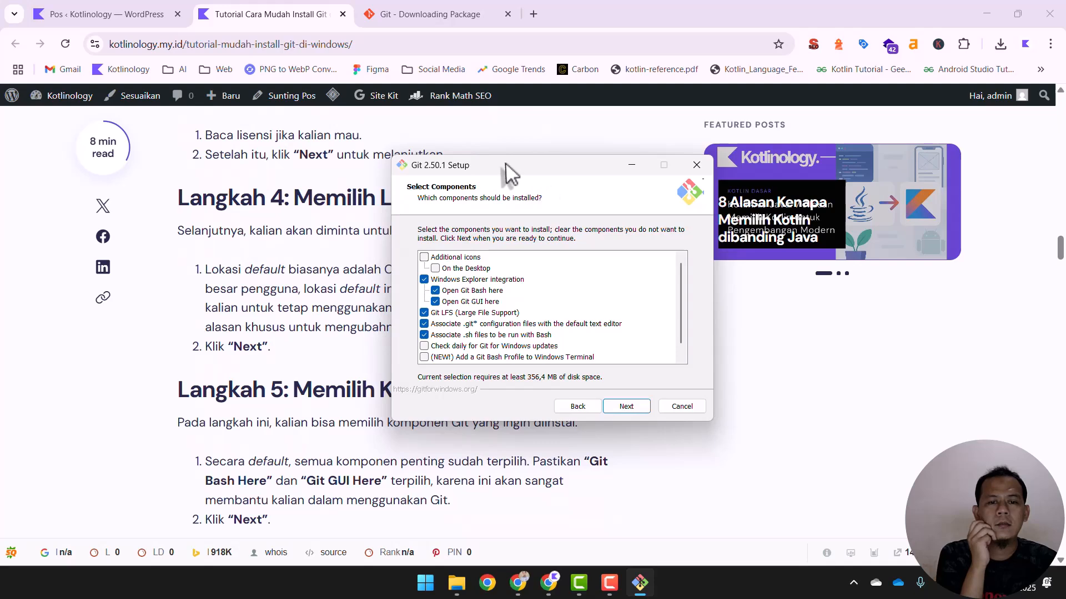
left_click_drag(506, 164, 682, 133)
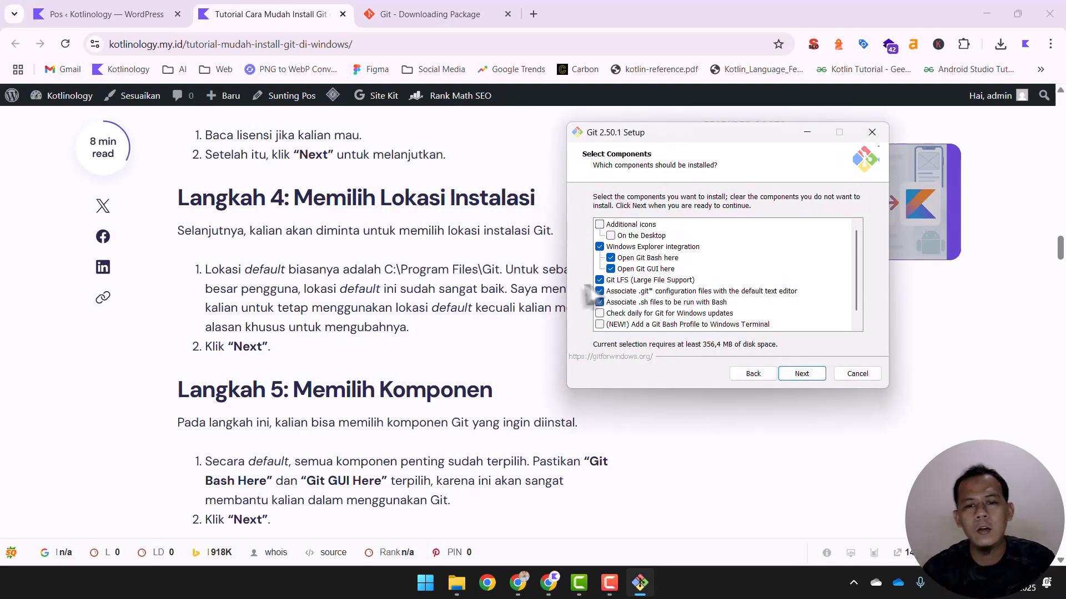
scroll(396, 425, "down", 1)
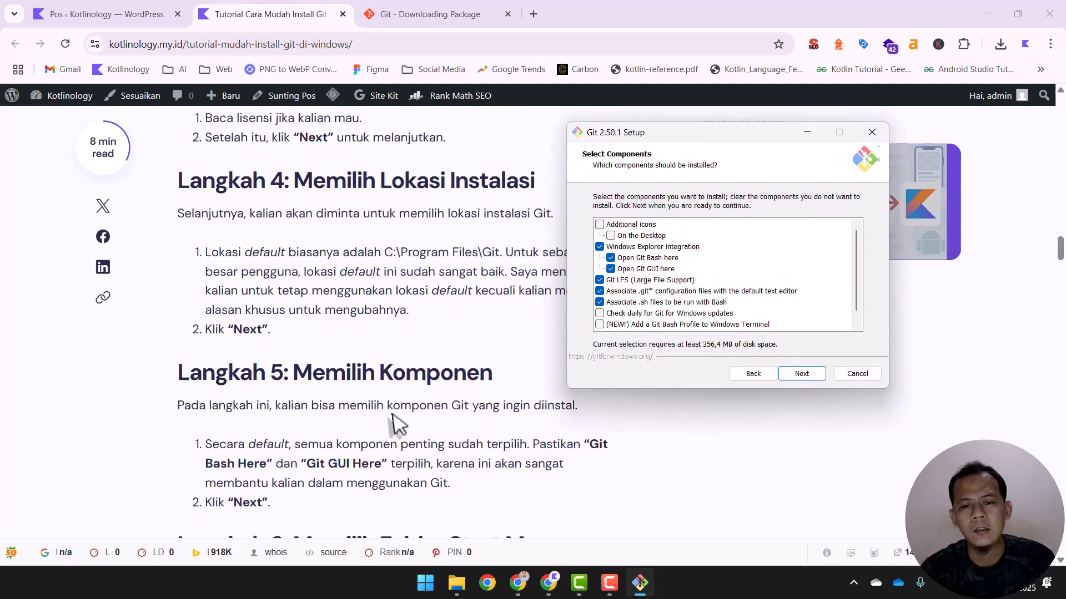
scroll(397, 425, "down", 2)
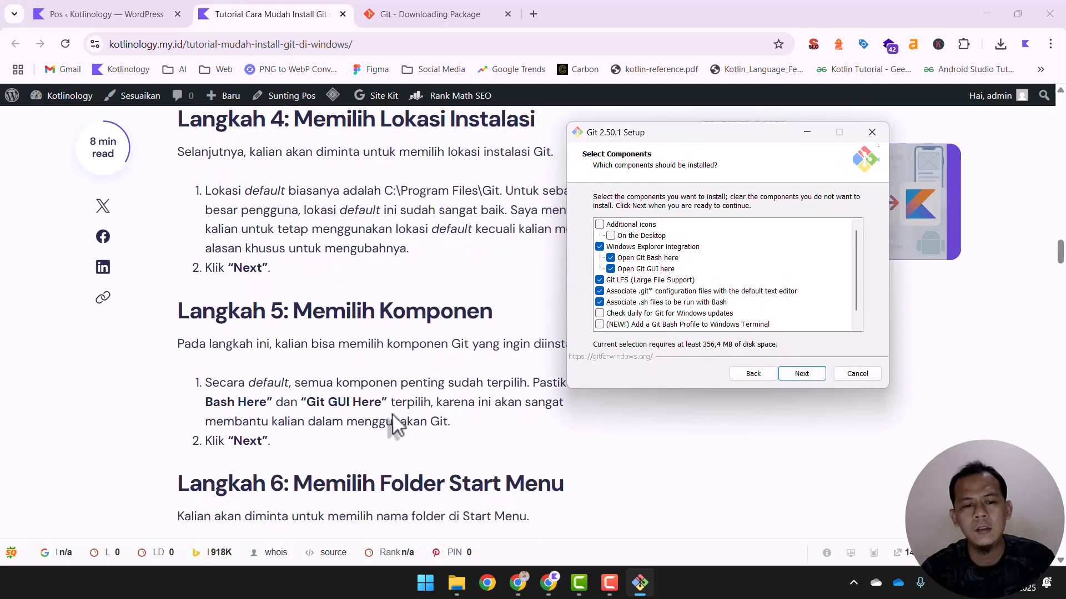
left_click(801, 374)
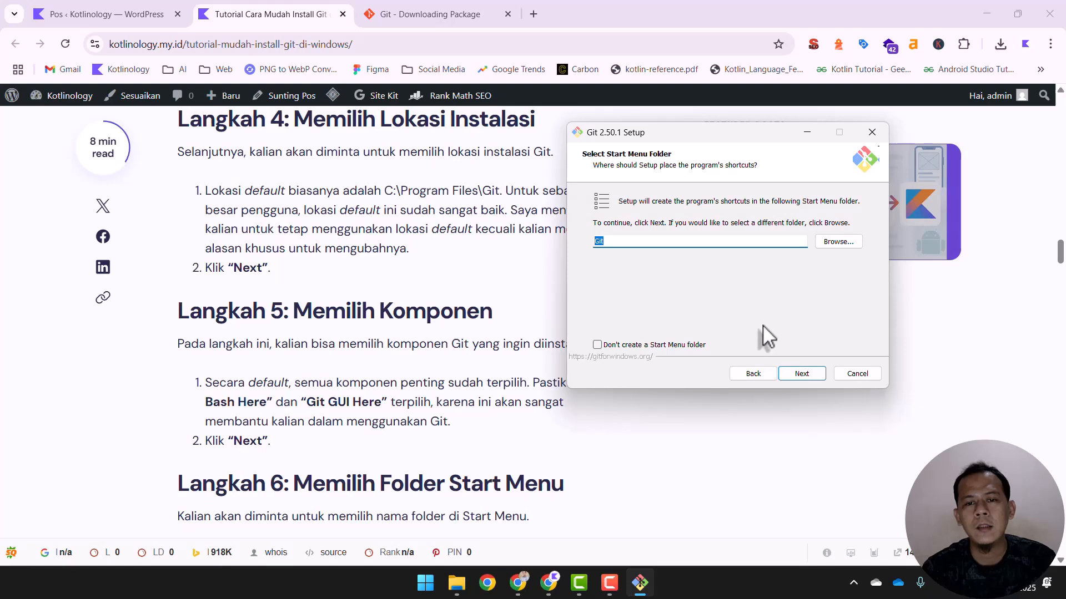
left_click(797, 373)
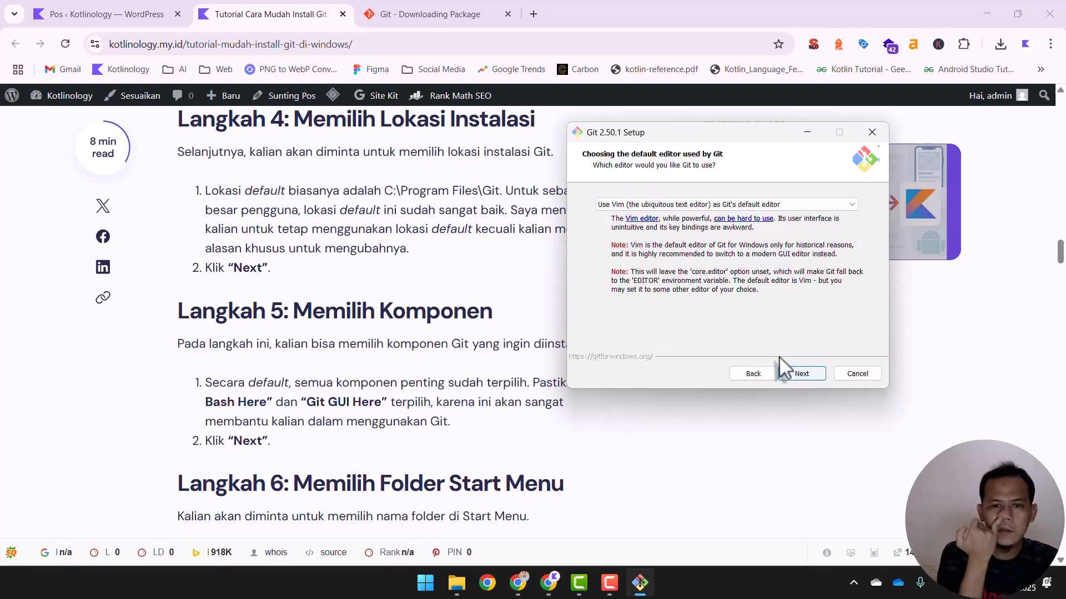
Step: Follow the article's Langkah 7 and set Visual Studio Code as Git's default editor, continuing to the initial branch name options
scroll(389, 331, "down", 5)
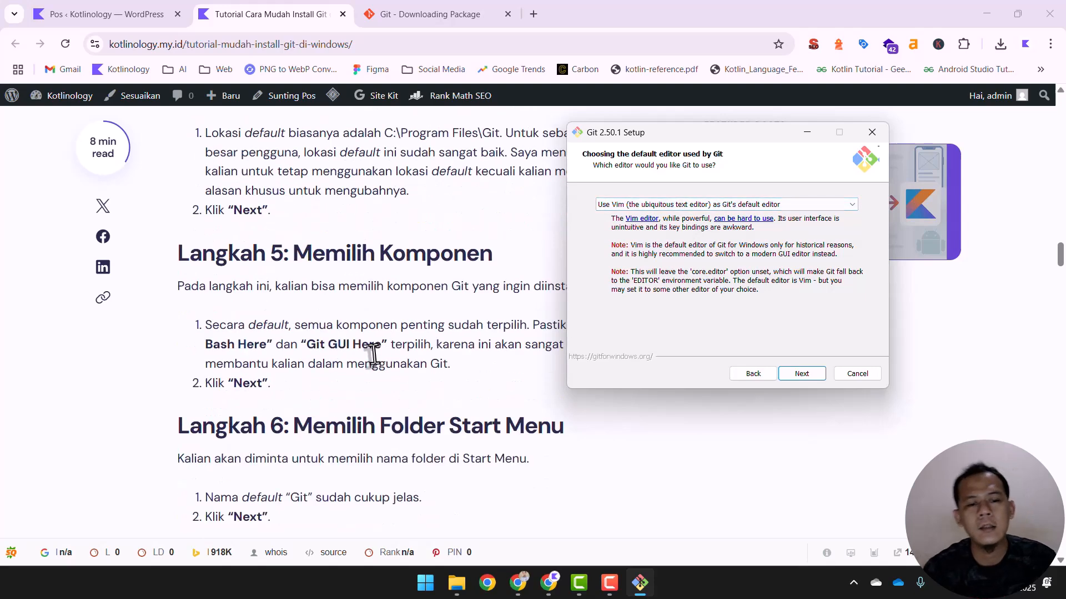
scroll(369, 353, "up", 2)
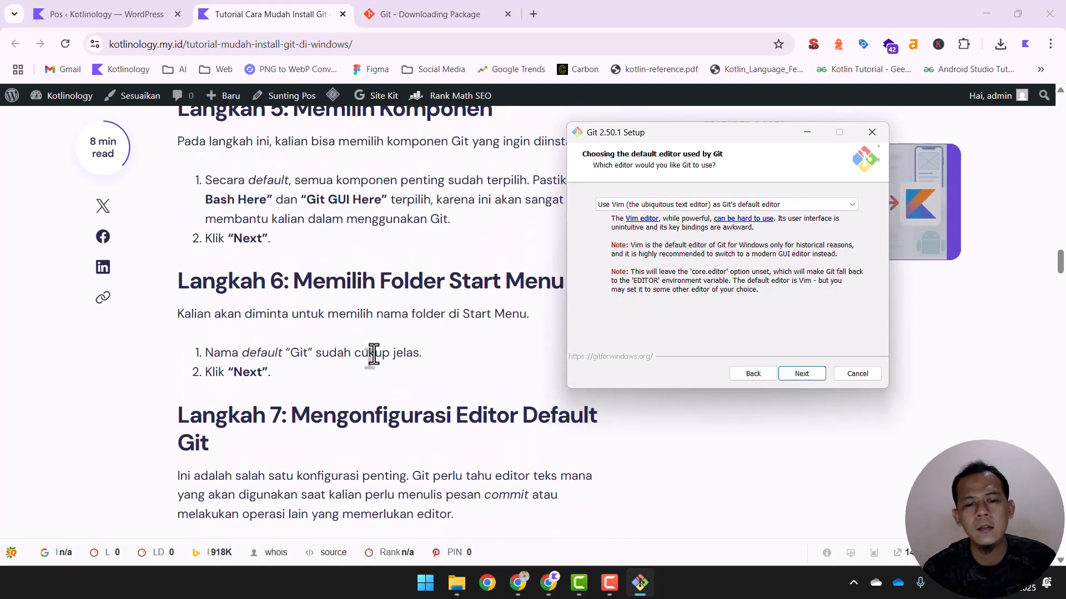
scroll(369, 352, "down", 2)
scroll(532, 398, "down", 1)
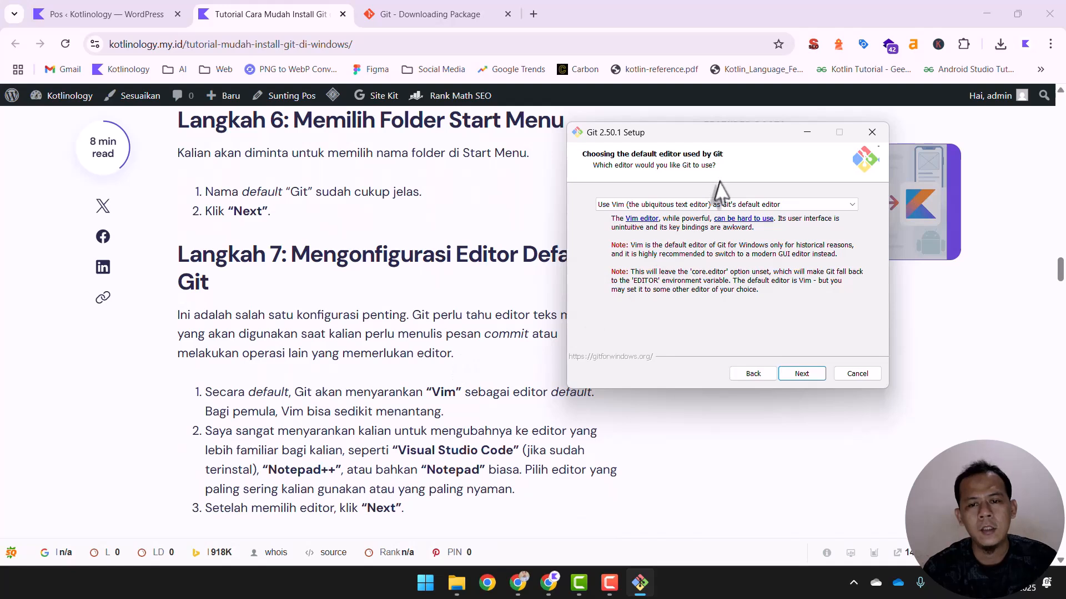
left_click(630, 203)
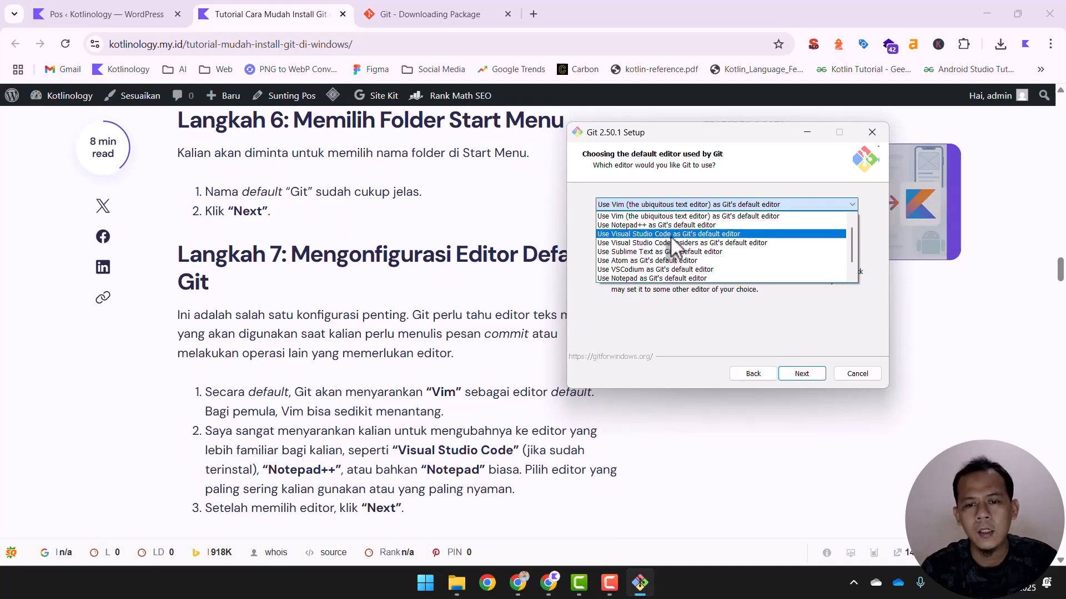
left_click(704, 235)
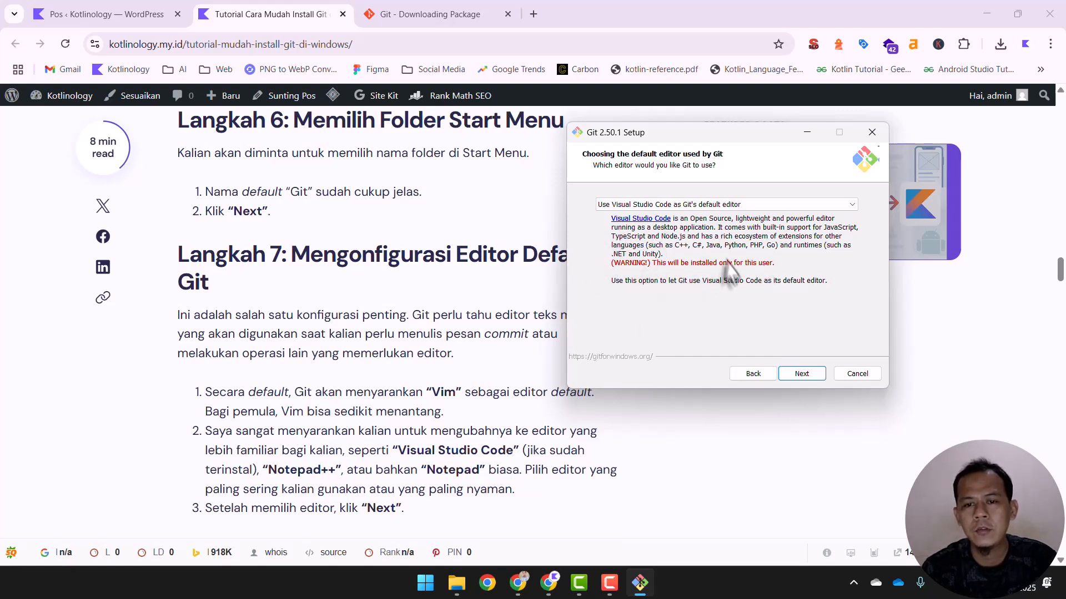
left_click(809, 370)
scroll(397, 443, "down", 1)
scroll(397, 443, "down", 1)
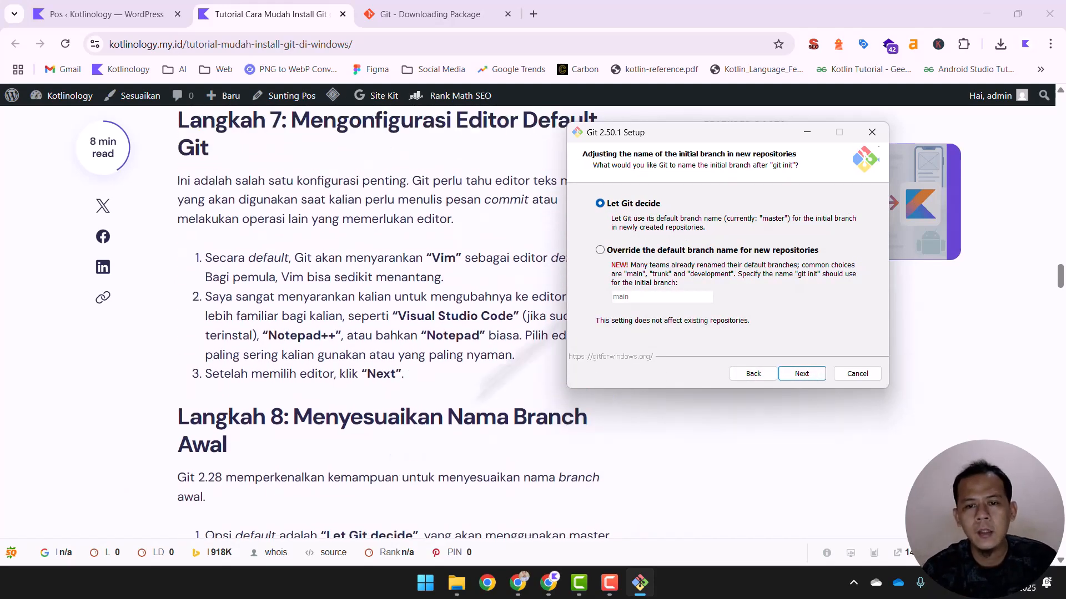
left_click_drag(730, 128, 747, 127)
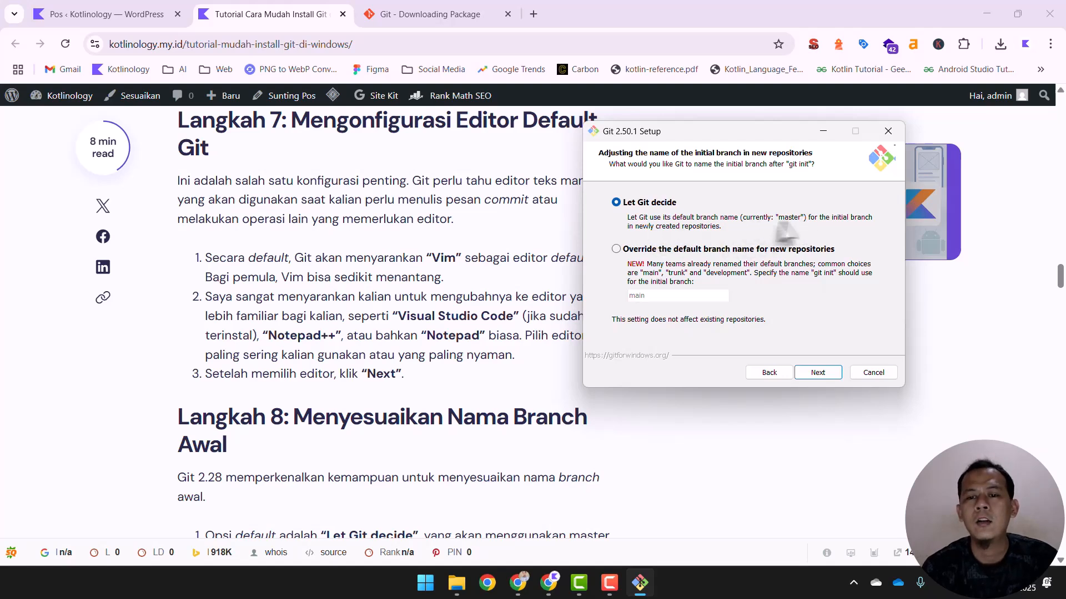
left_click(626, 249)
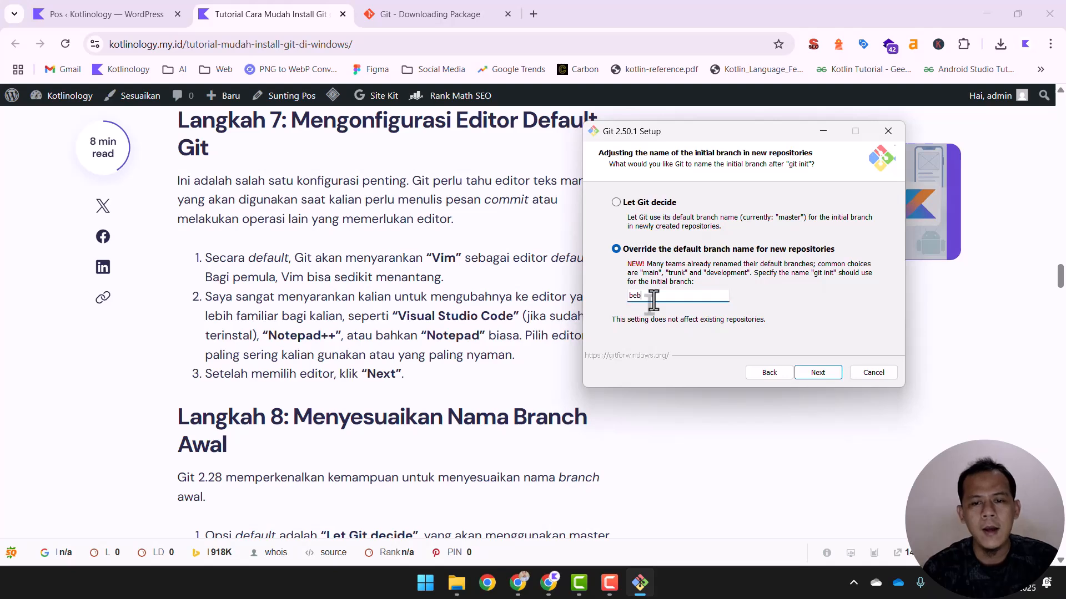
key("BackSpace")
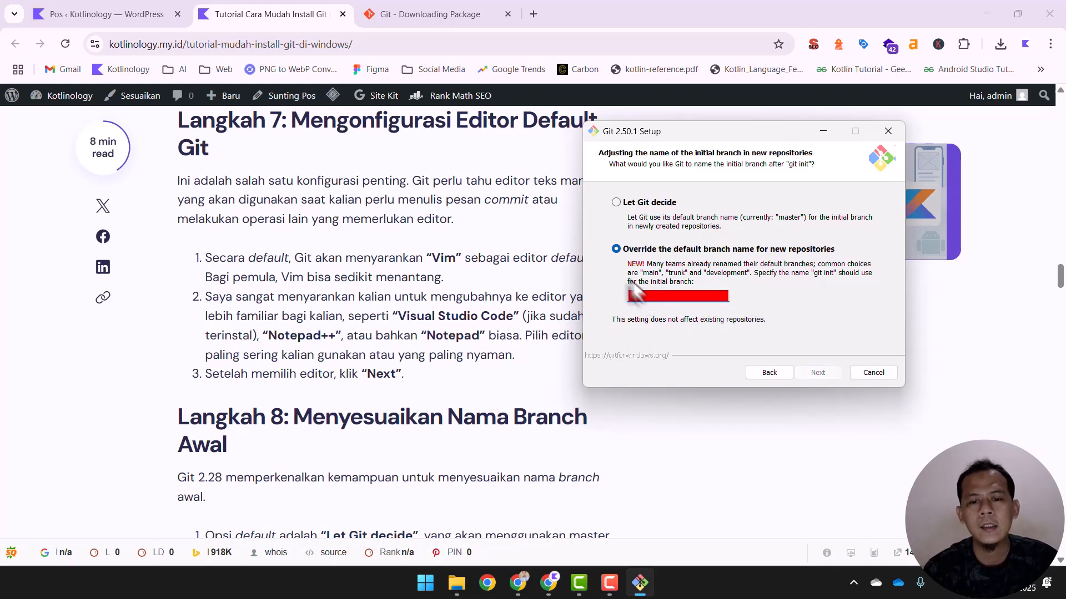
left_click(618, 202)
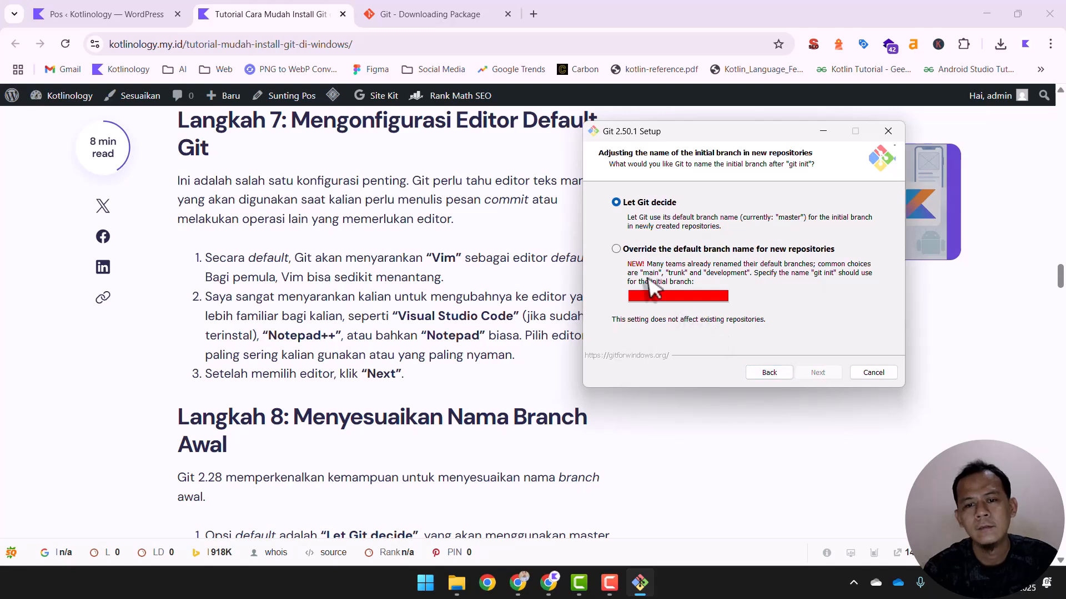
Step: Override the default branch name for new repositories with main and continue to the PATH environment options
left_click(617, 249)
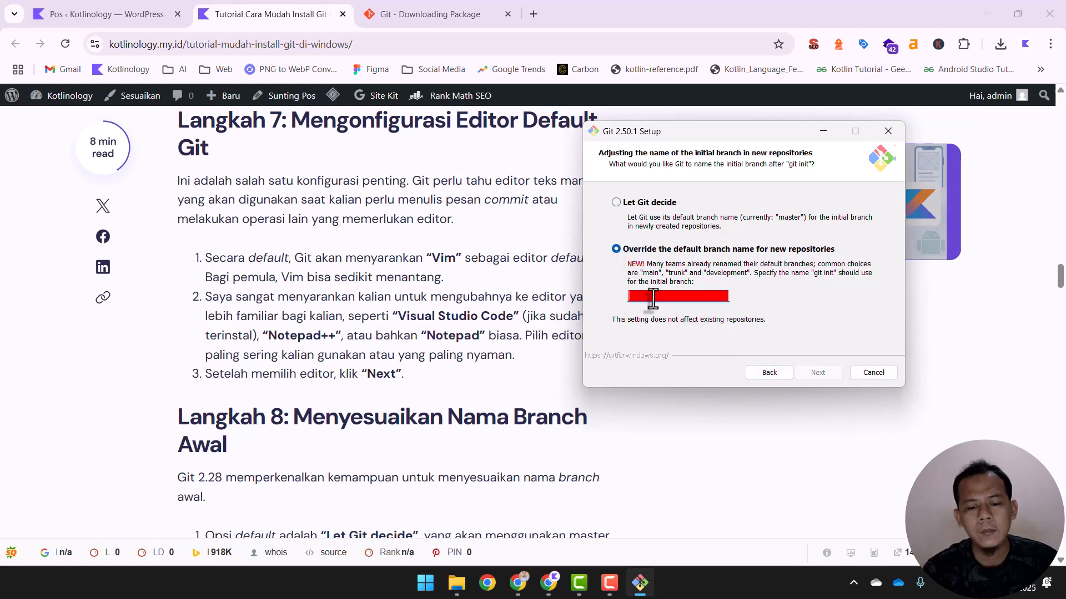
left_click(653, 297)
type("main")
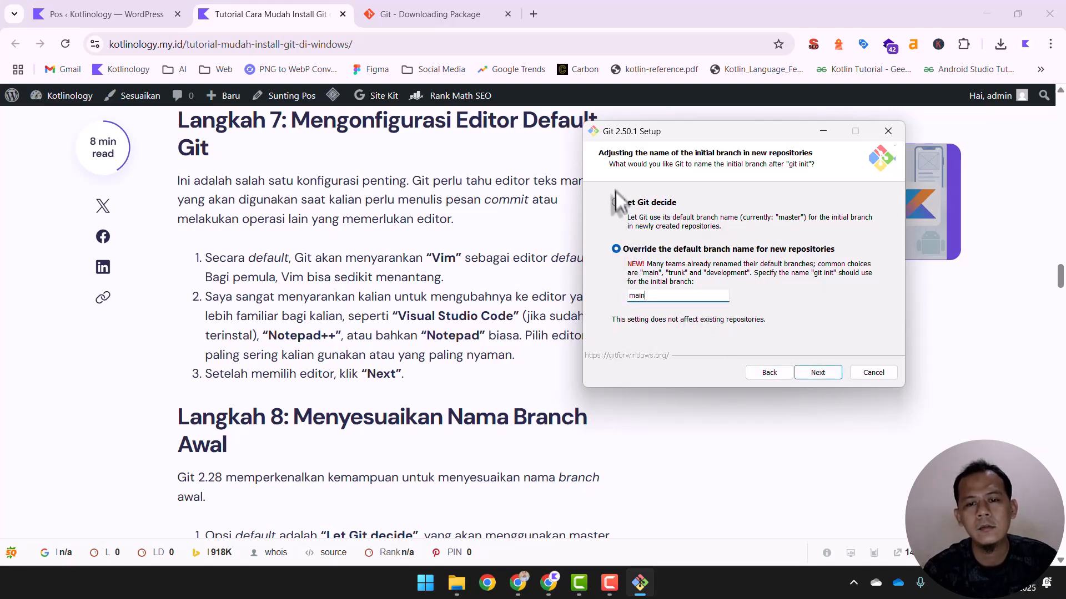
left_click(817, 372)
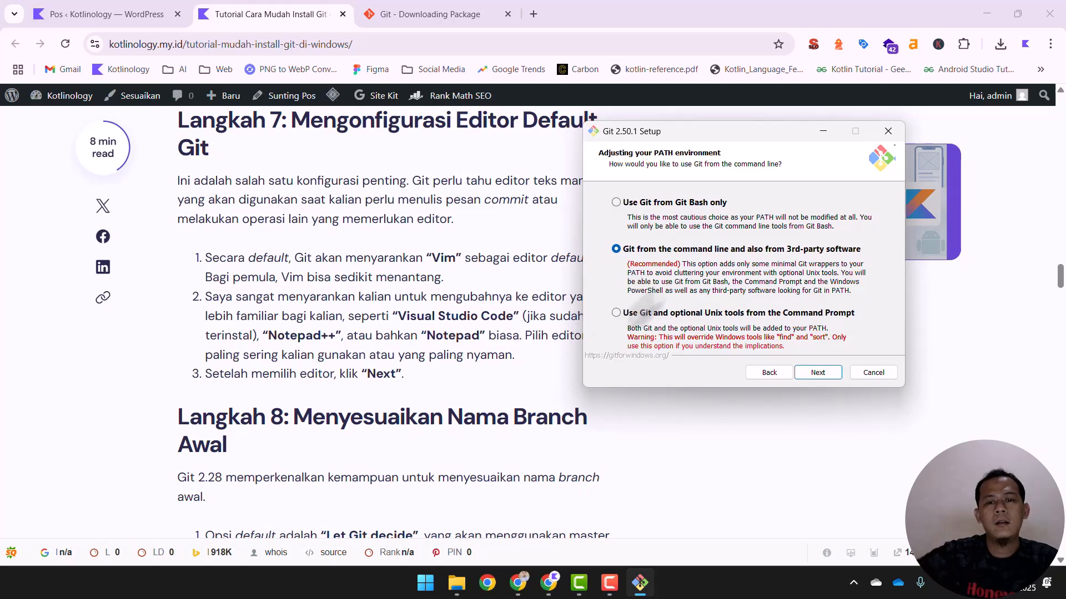
Step: Check Langkah 9 in the article and accept Git from the command line and also from 3rd-party software as the PATH option
scroll(420, 411, "down", 3)
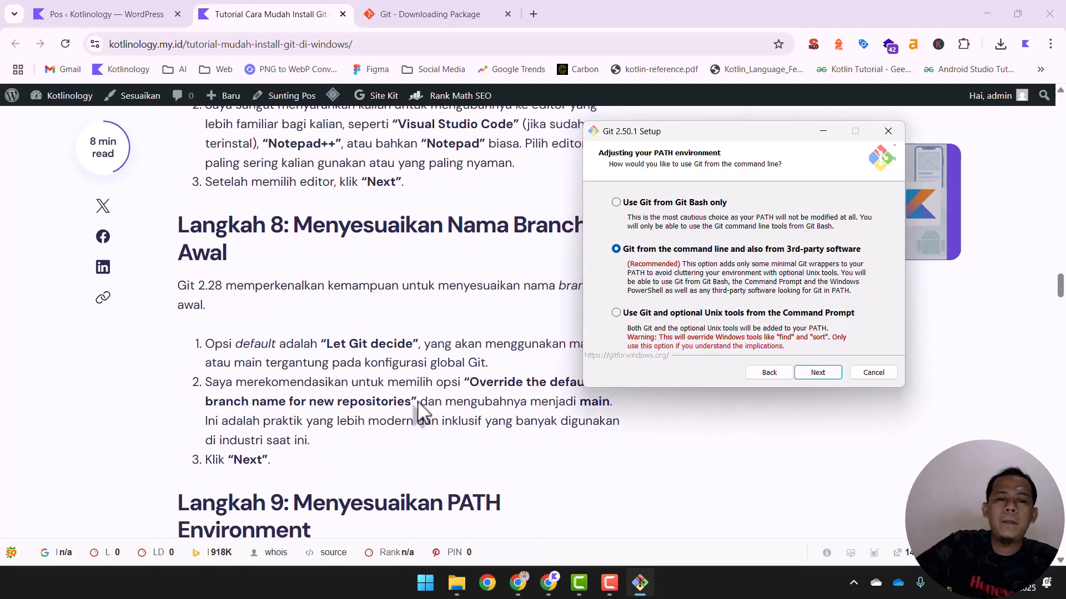
scroll(420, 410, "down", 2)
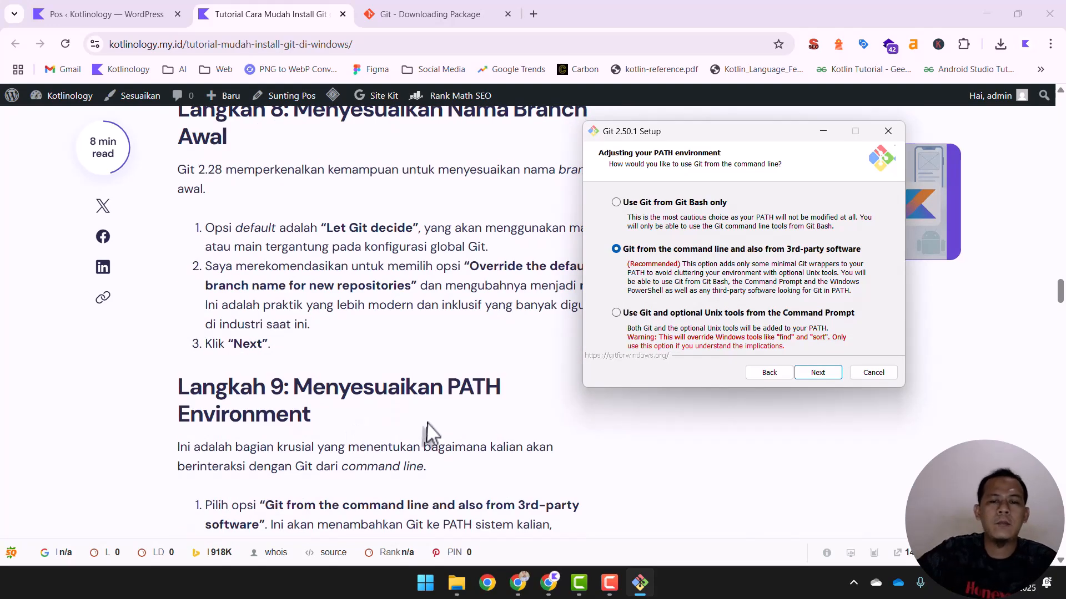
scroll(333, 463, "down", 2)
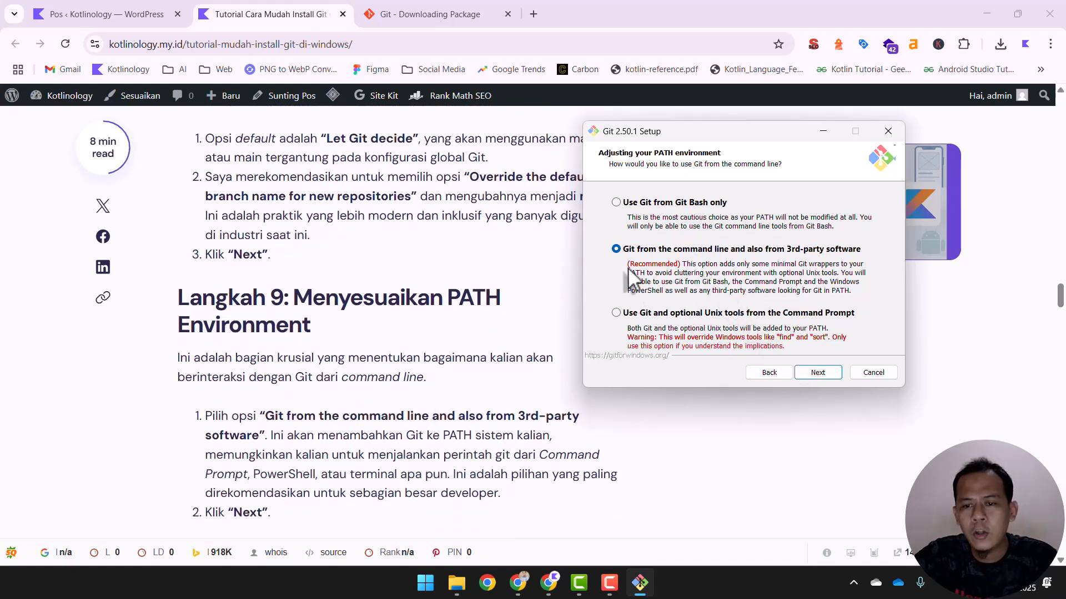
left_click(820, 373)
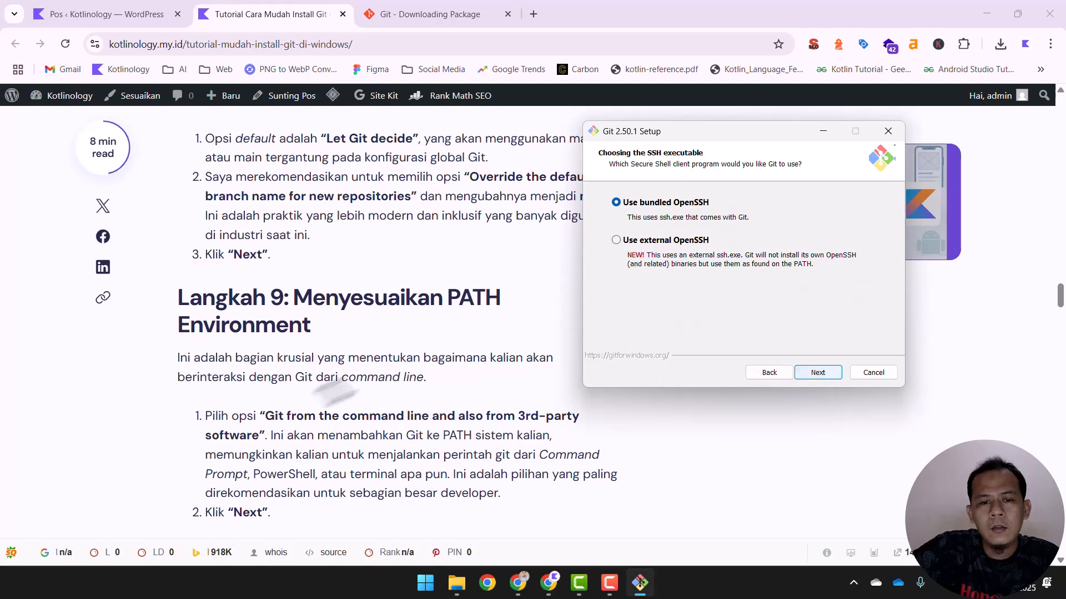
Step: Compare the SSH executable options with the article and keep Use bundled OpenSSH
scroll(322, 408, "down", 5)
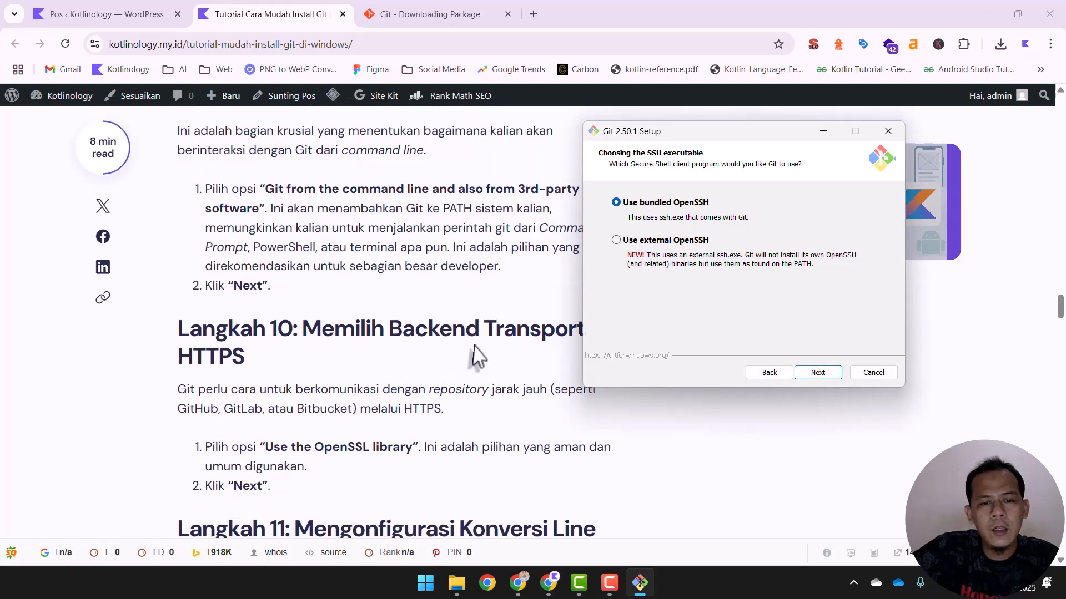
scroll(477, 356, "up", 1)
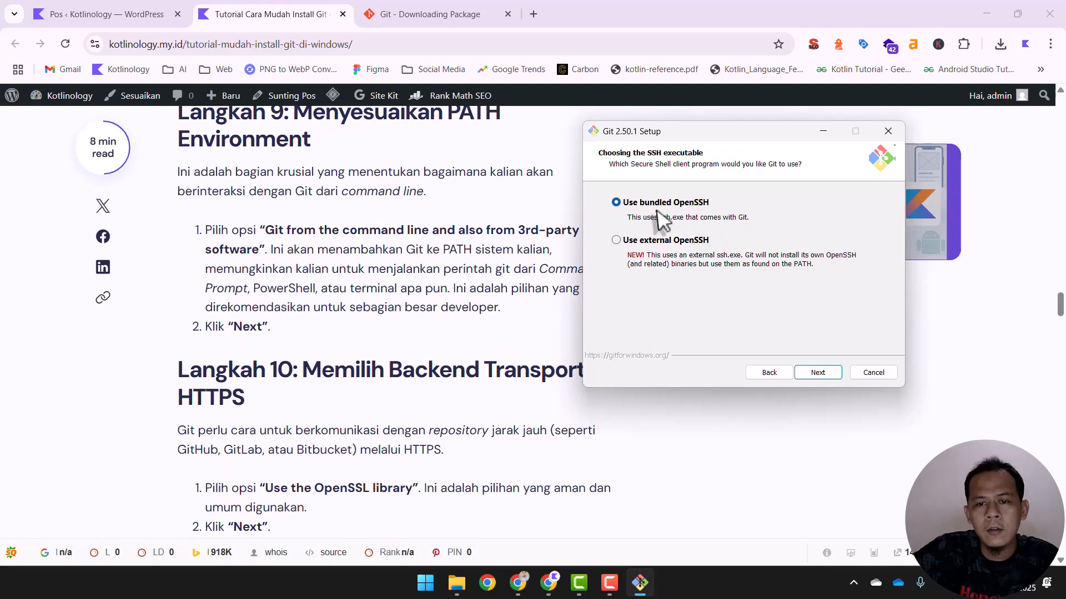
left_click(817, 373)
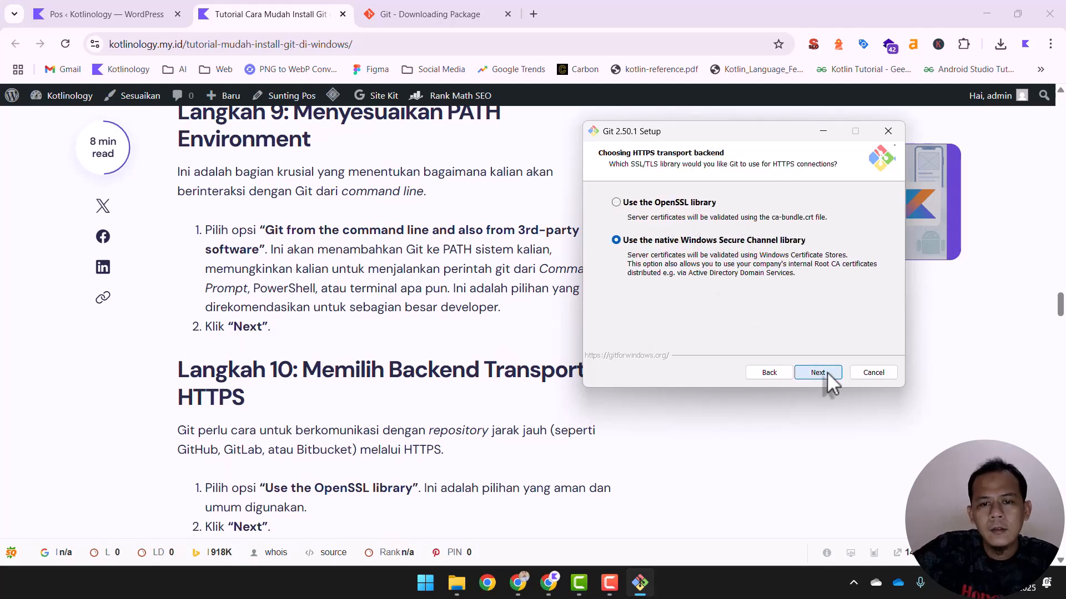
Step: Keep the native Windows Secure Channel library for HTTPS and Checkout Windows-style, commit Unix-style line endings
scroll(440, 388, "down", 4)
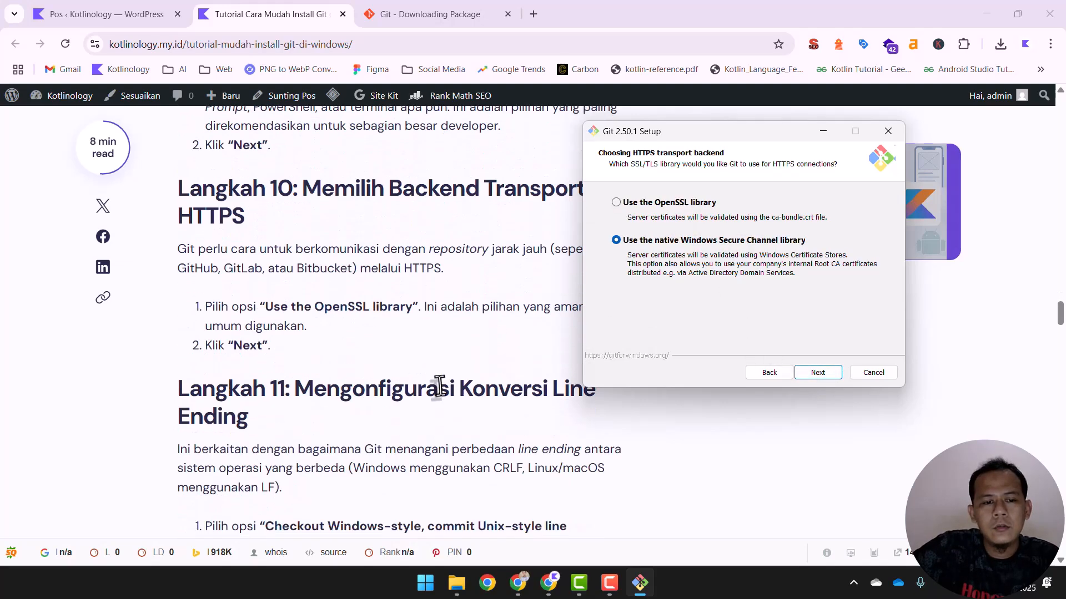
scroll(471, 494, "up", 1)
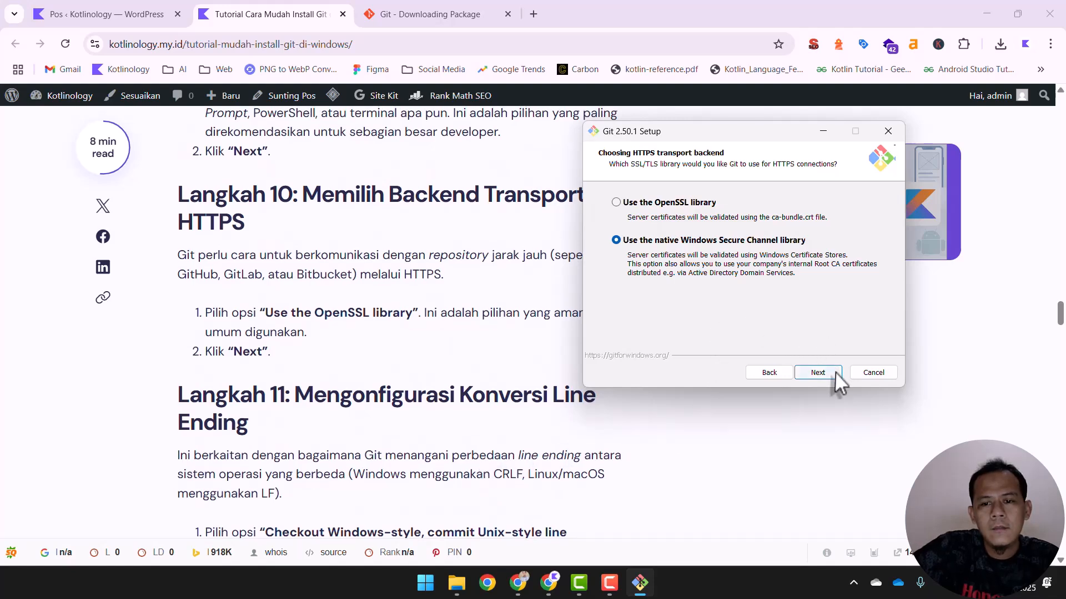
left_click(818, 373)
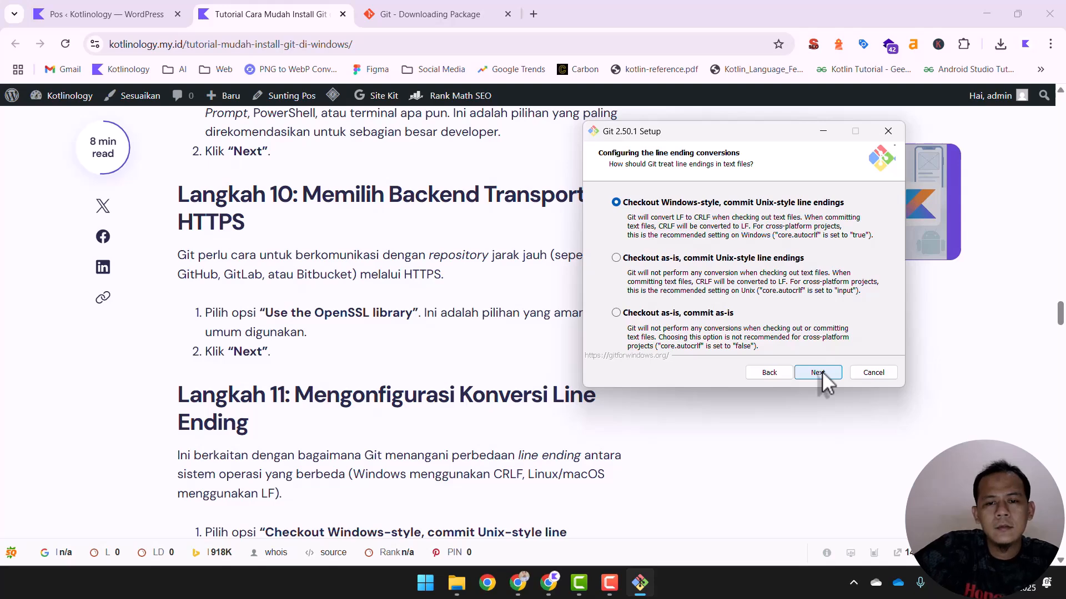
left_click(822, 372)
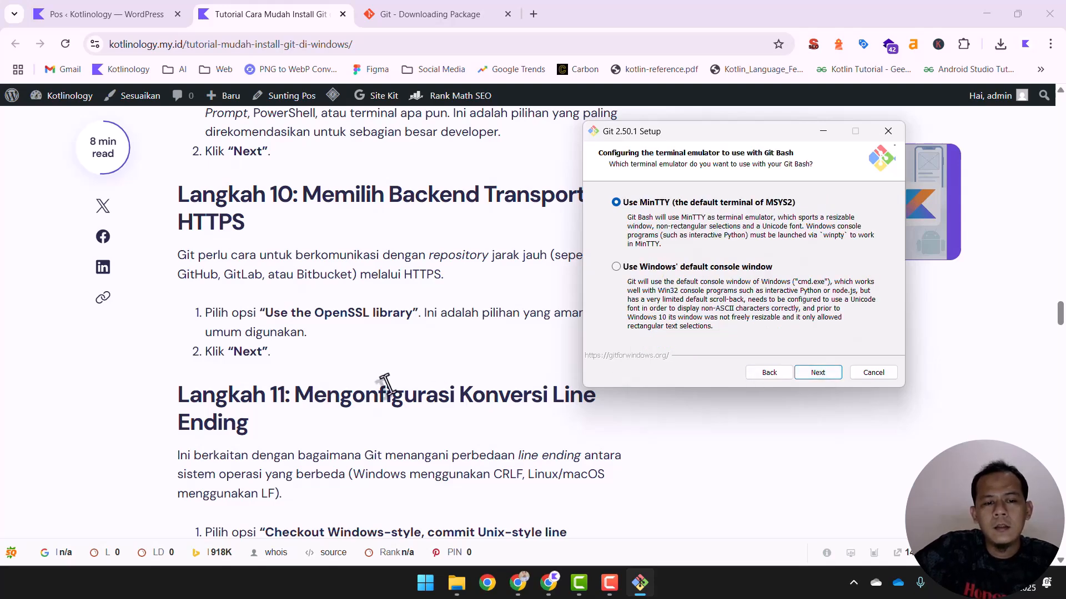
Step: Keep Use MinTTY as the Git Bash terminal emulator and Fast-forward or merge as the default git pull behavior
scroll(386, 383, "down", 5)
scroll(387, 383, "down", 2)
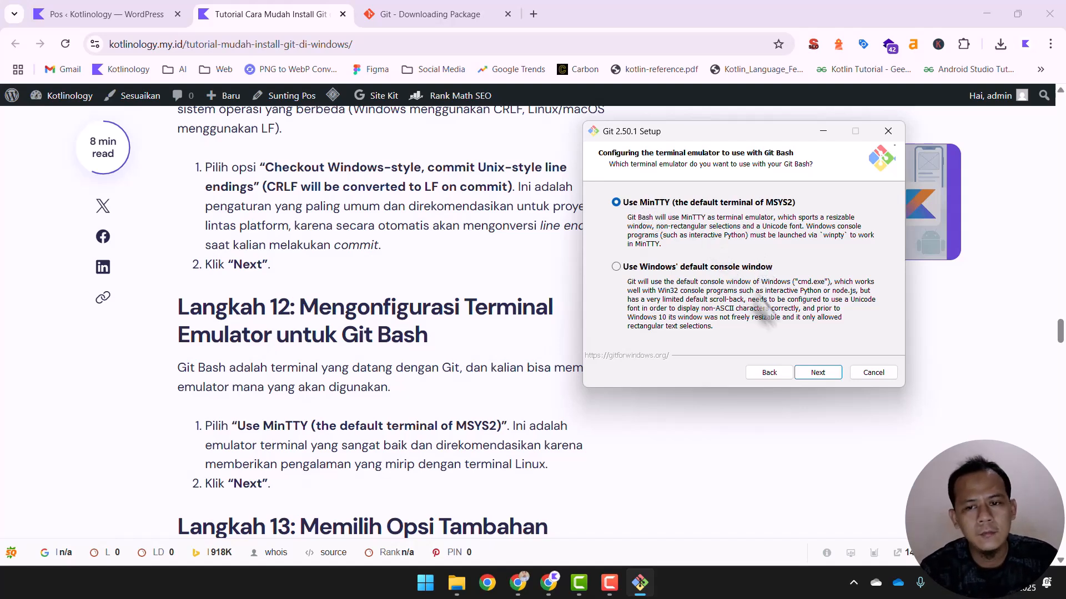
left_click(817, 372)
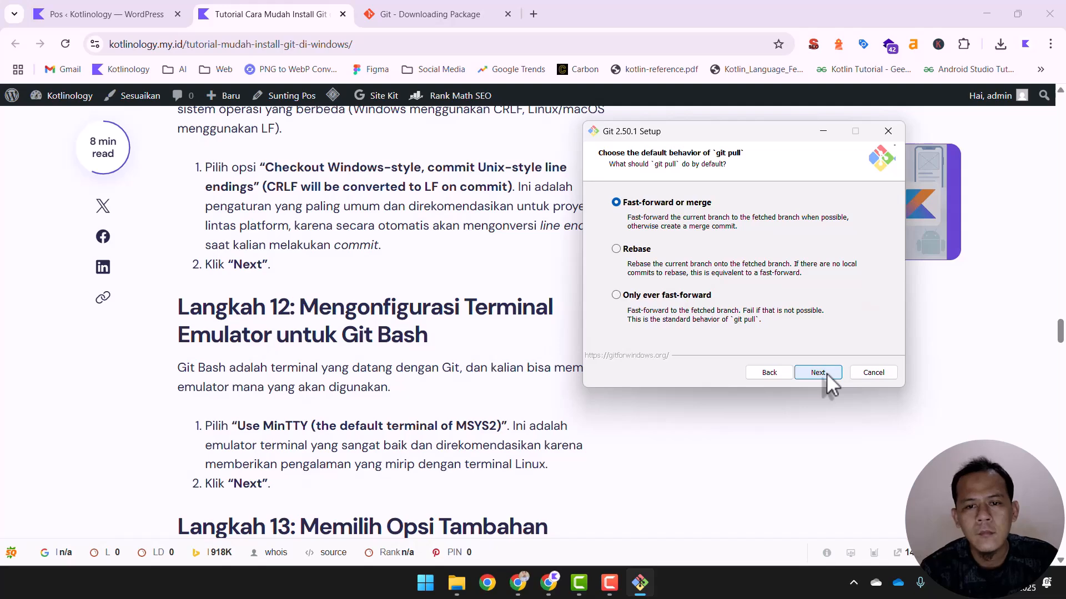
scroll(294, 477, "down", 4)
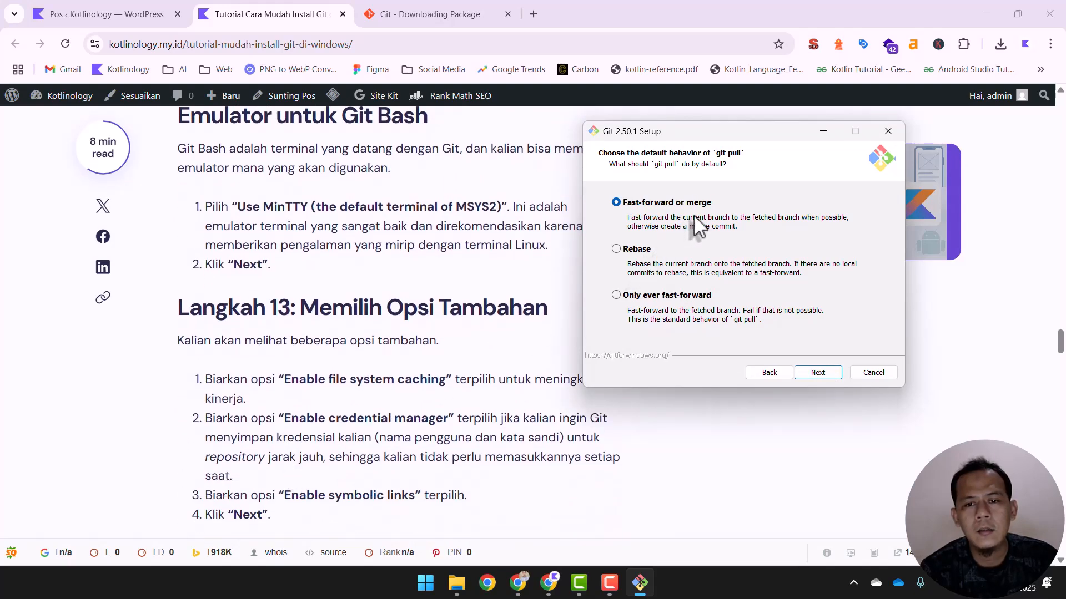
left_click(827, 374)
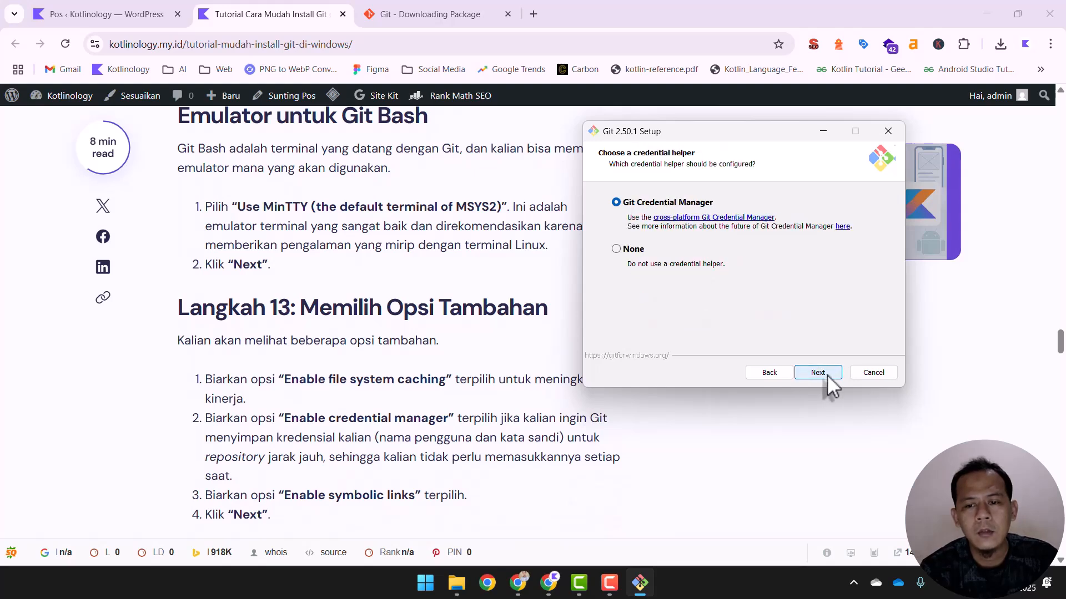
Step: Keep Git Credential Manager and file system caching enabled, start the installation, and follow the article to Langkah 16
left_click(827, 375)
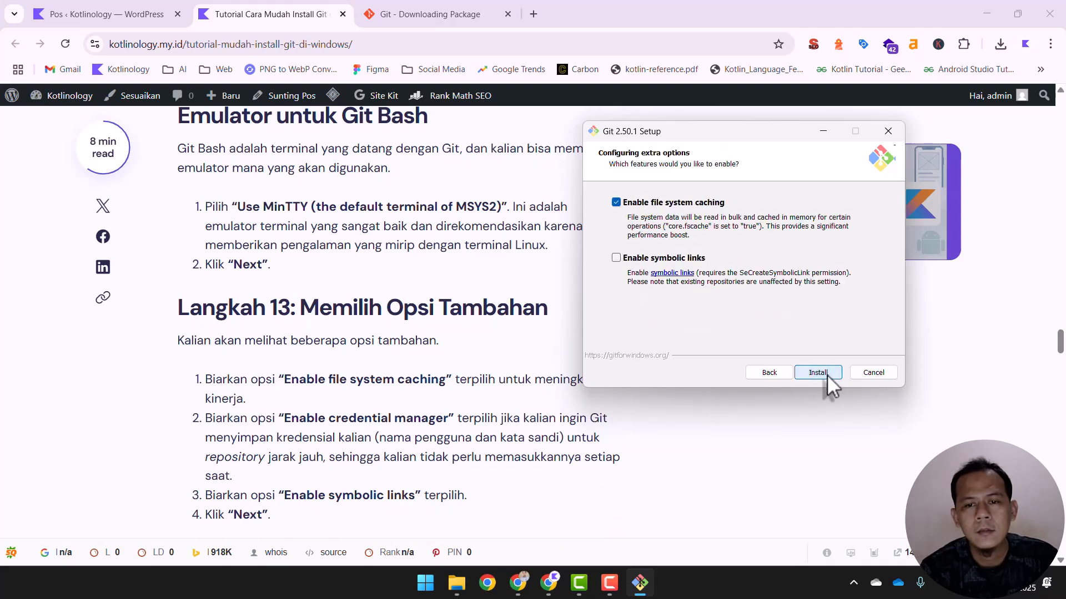
left_click(818, 373)
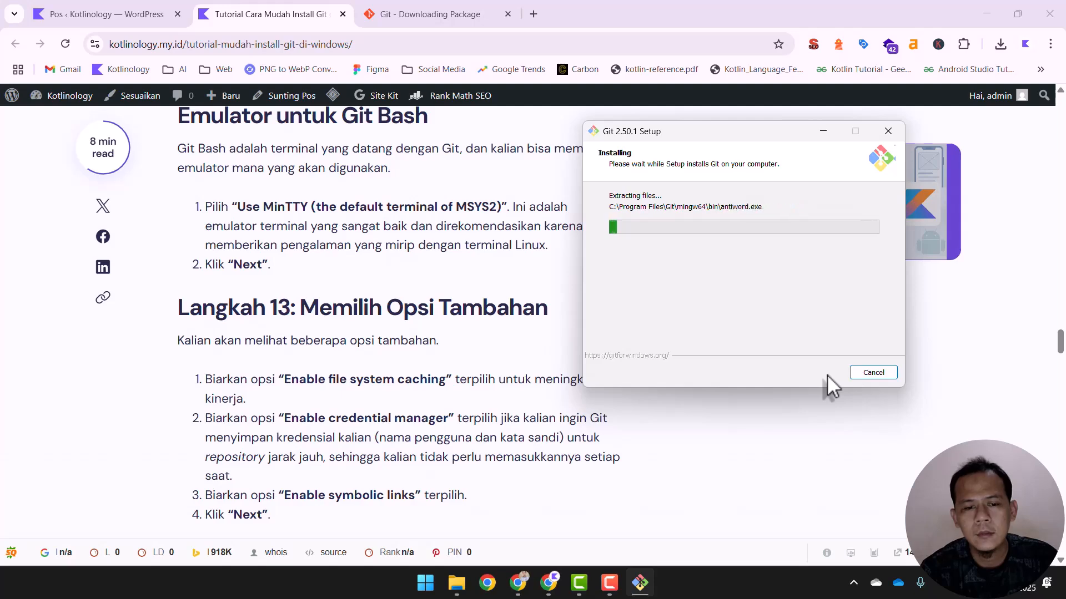
scroll(341, 400, "down", 5)
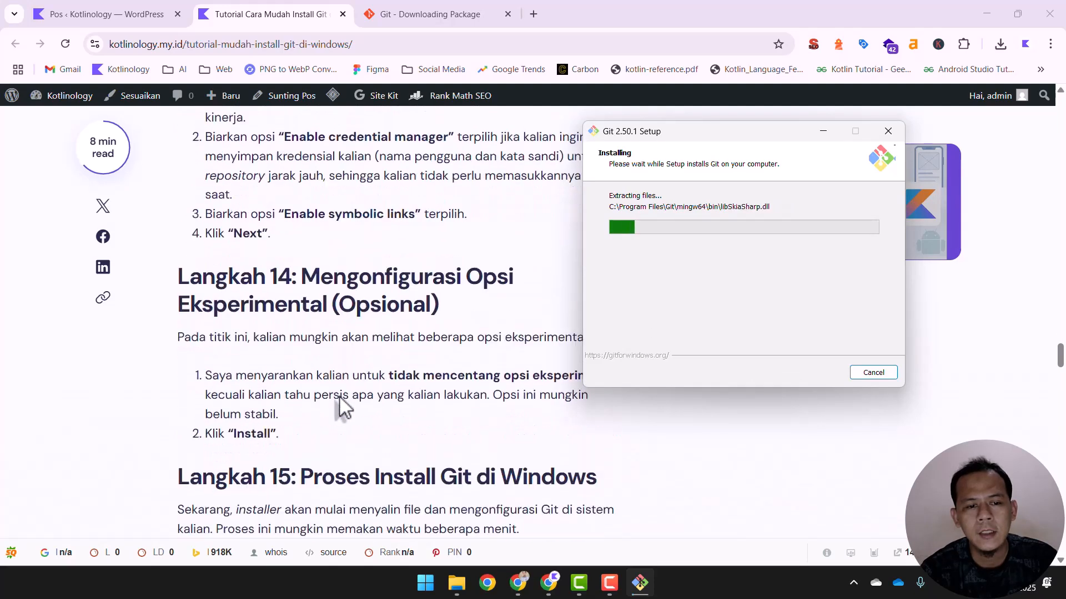
scroll(341, 408, "down", 2)
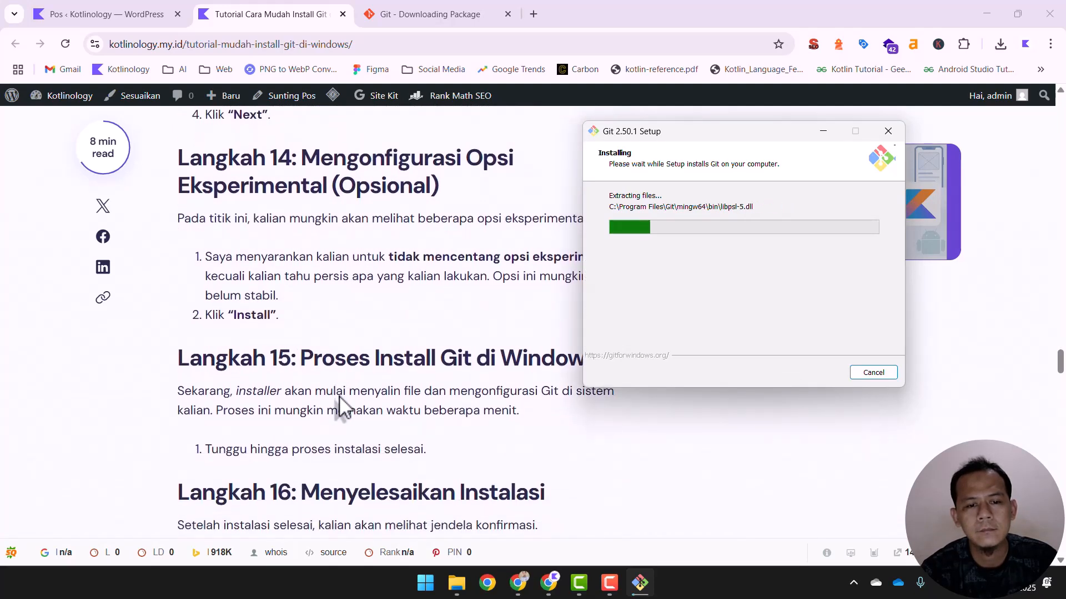
scroll(341, 408, "down", 1)
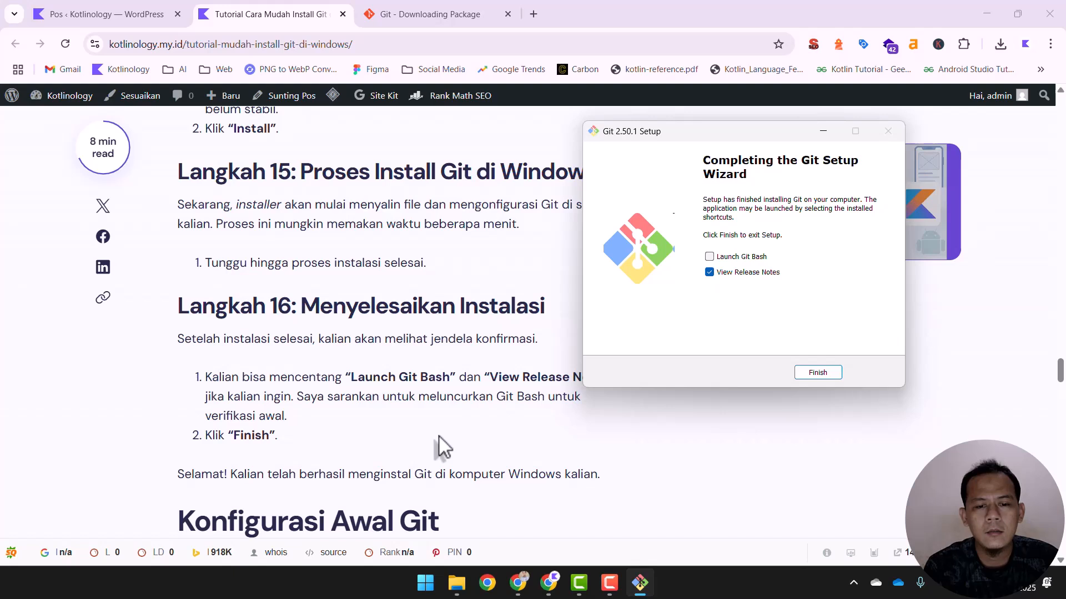
Step: Finish the setup with Launch Git Bash enabled and View Release Notes disabled, and place the Git Bash window beside the article's steps
left_click(729, 257)
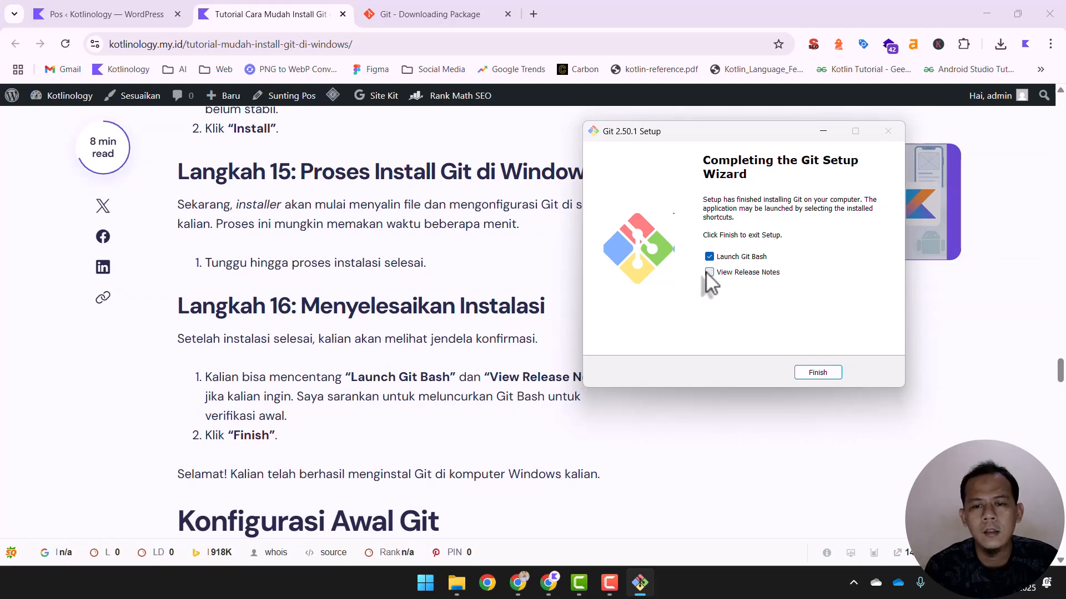
left_click(830, 376)
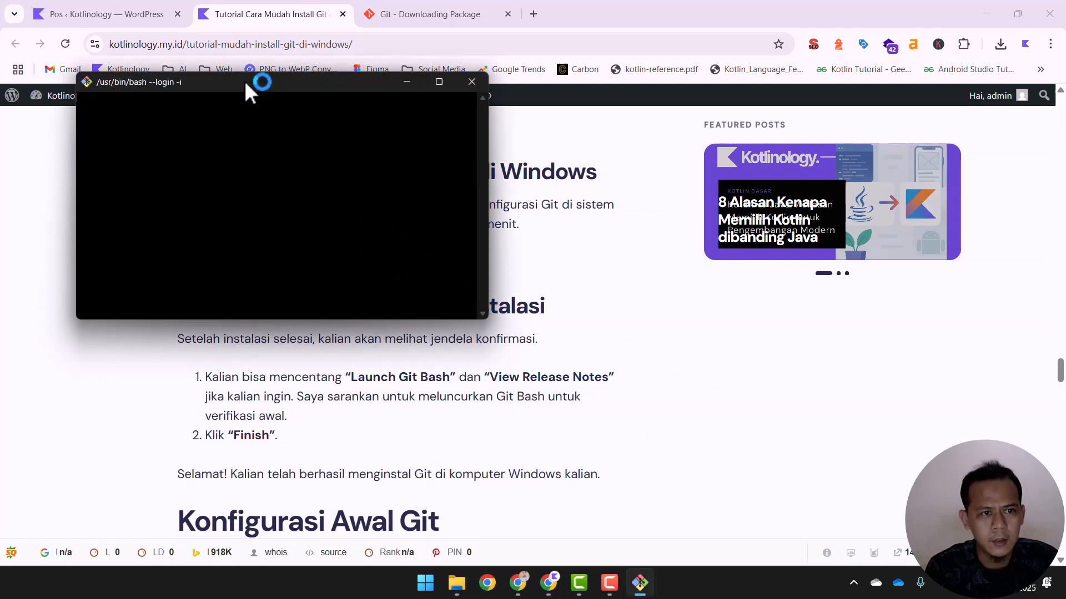
left_click_drag(244, 81, 759, 103)
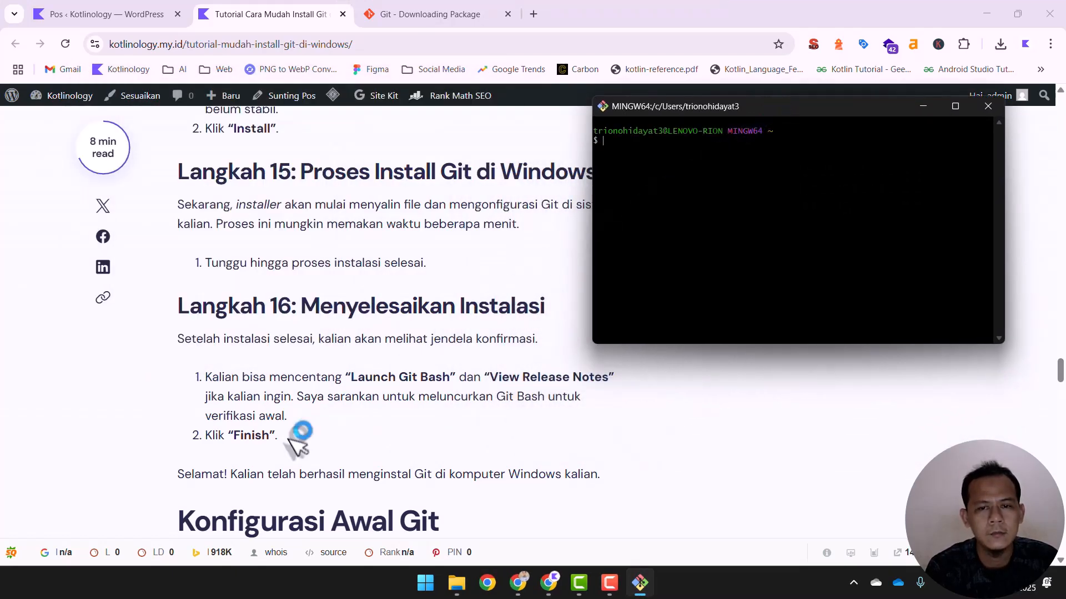
Step: Copy the git config --global user.name and user.email commands from Konfigurasi Awal Git and paste them into Git Bash
scroll(399, 482, "down", 4)
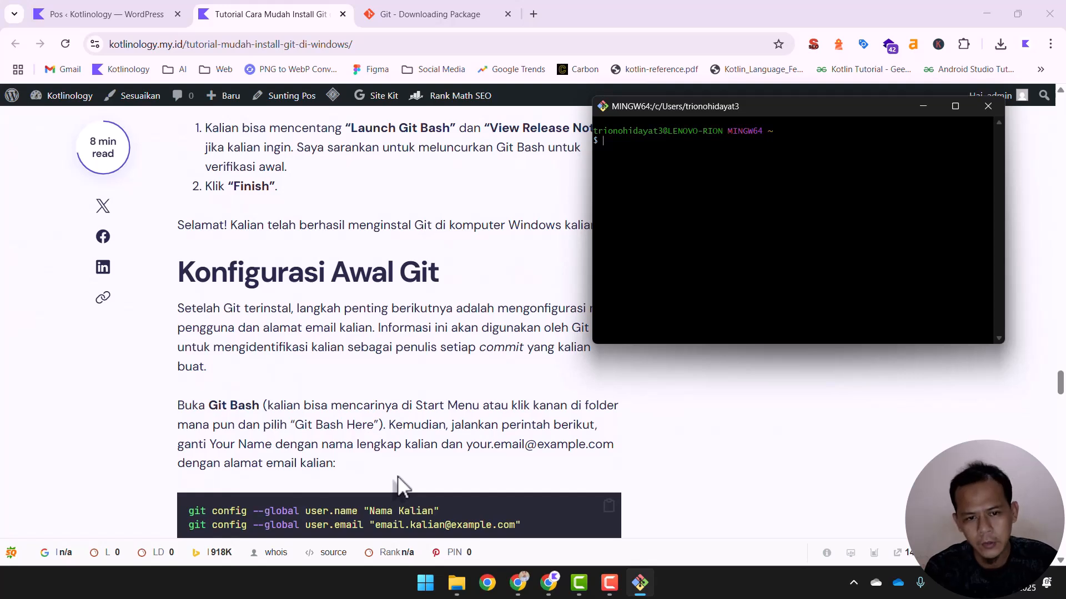
scroll(481, 440, "down", 2)
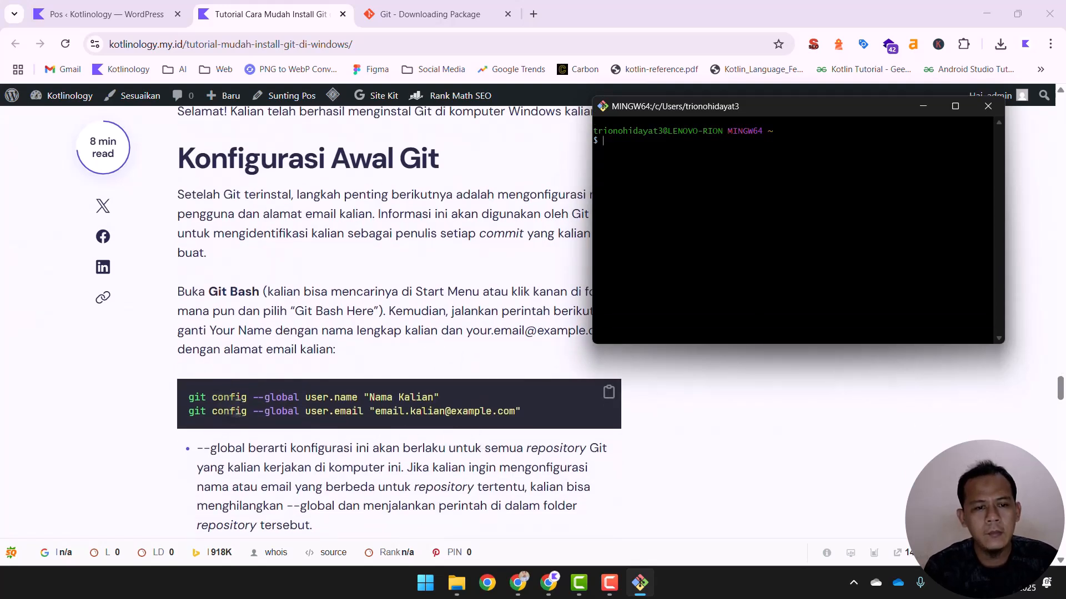
left_click(189, 402)
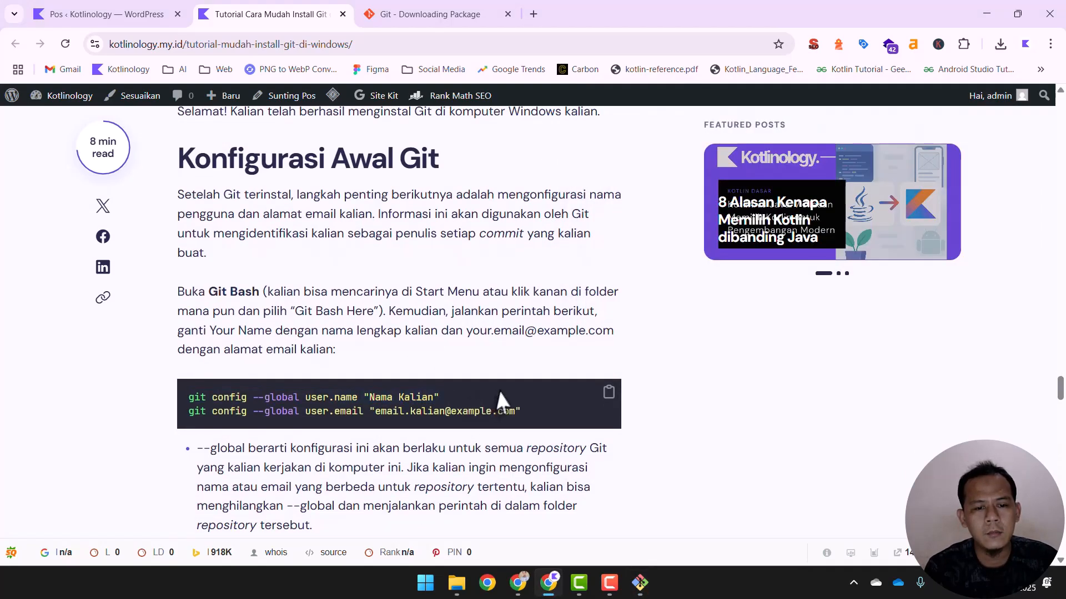
triple_click(474, 395)
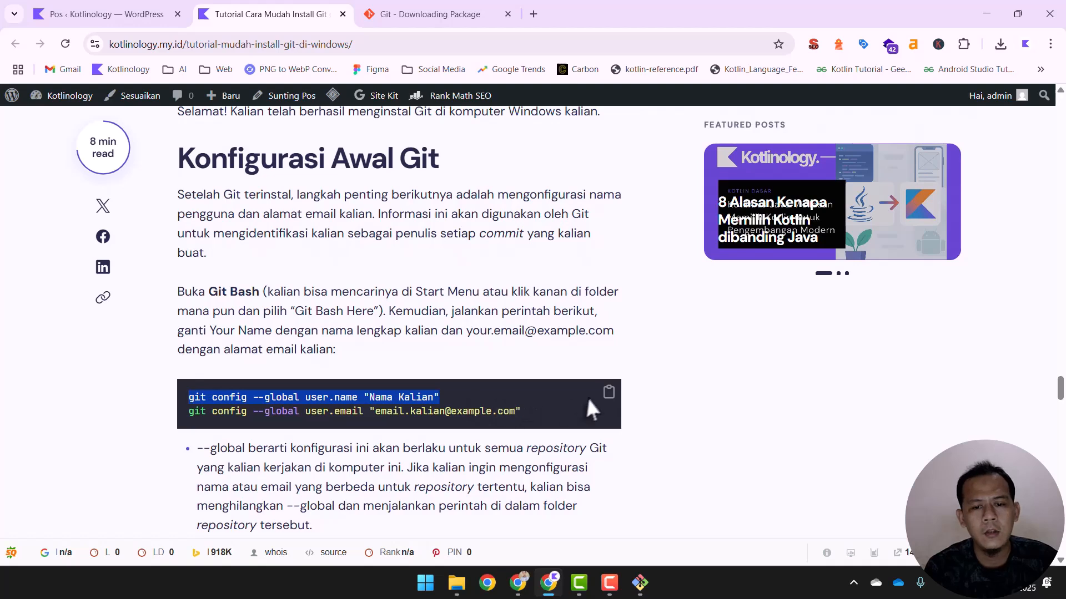
left_click(609, 394)
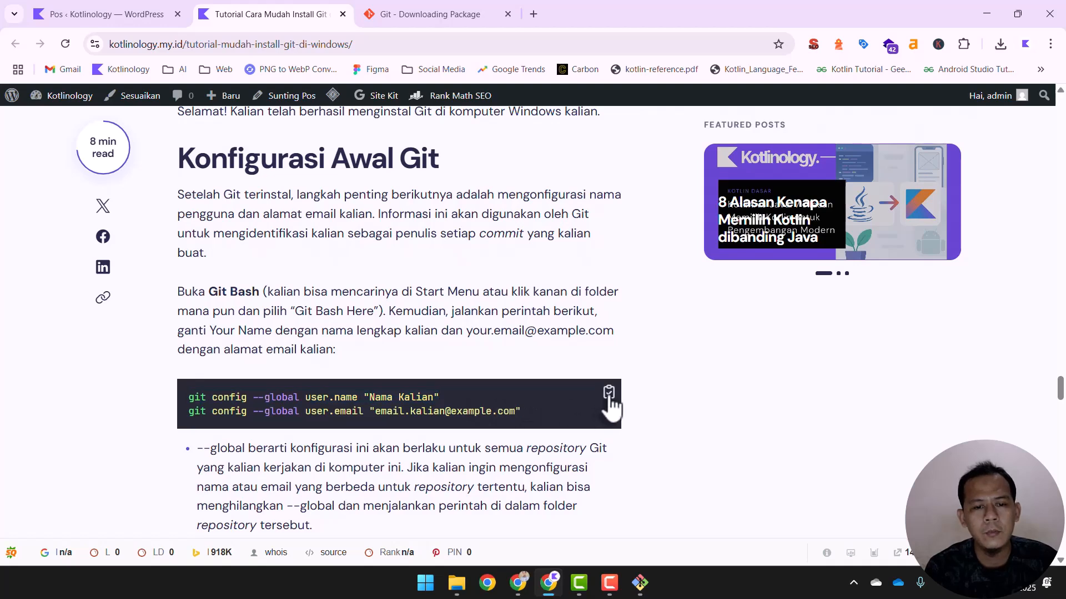
left_click(640, 583)
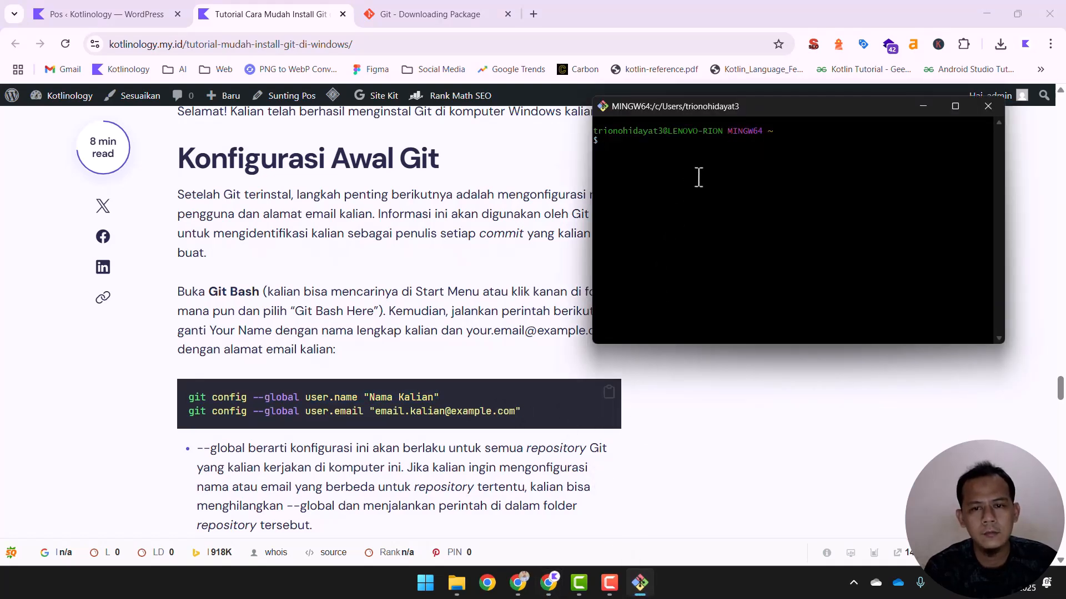
right_click(654, 151)
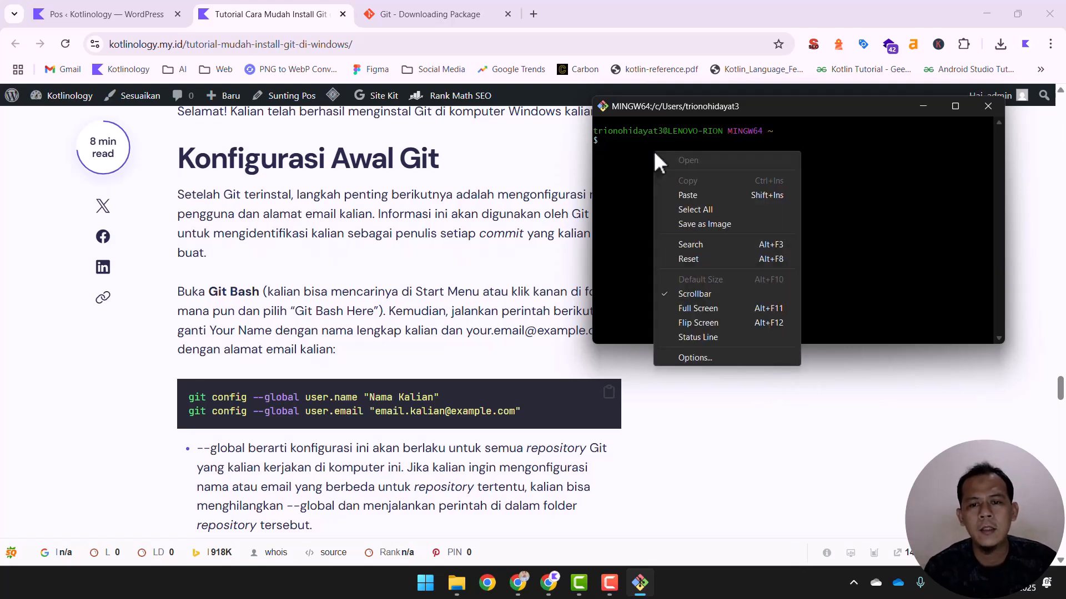
left_click(688, 194)
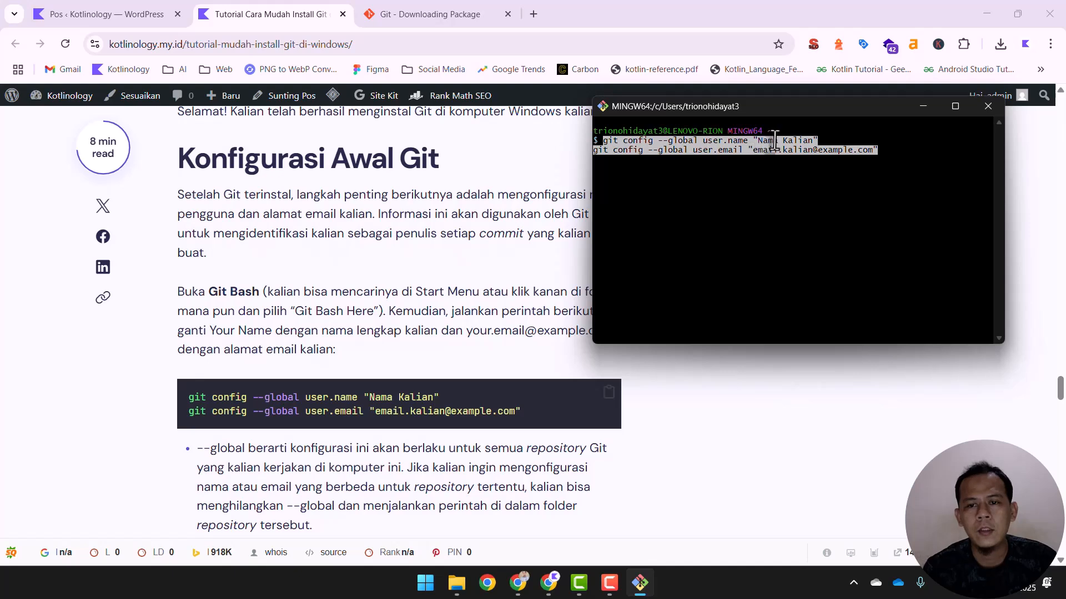
Step: Replace the placeholder Nama Kalian in the user.name command with the Git user's full name
key("Left")
key("Left")
key("Left")
key("Left")
key("Left")
key("Left")
key("Left")
key("Left")
key("Left")
key("Left")
key("Left")
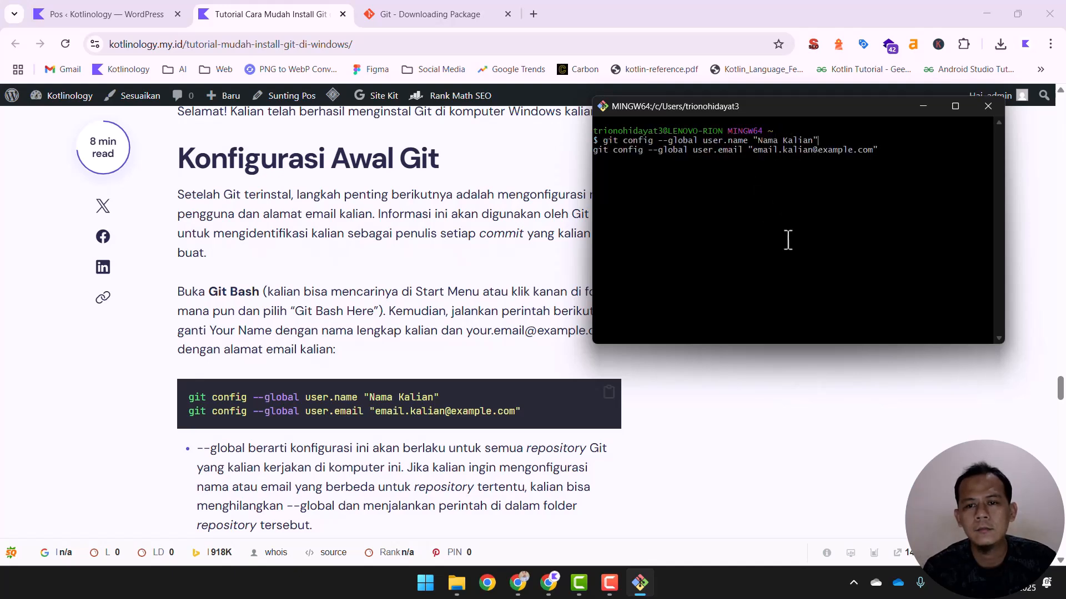
key("BackSpace")
key("BackSpace")
key("BackSpace")
key("BackSpace")
key("BackSpace")
key("BackSpace")
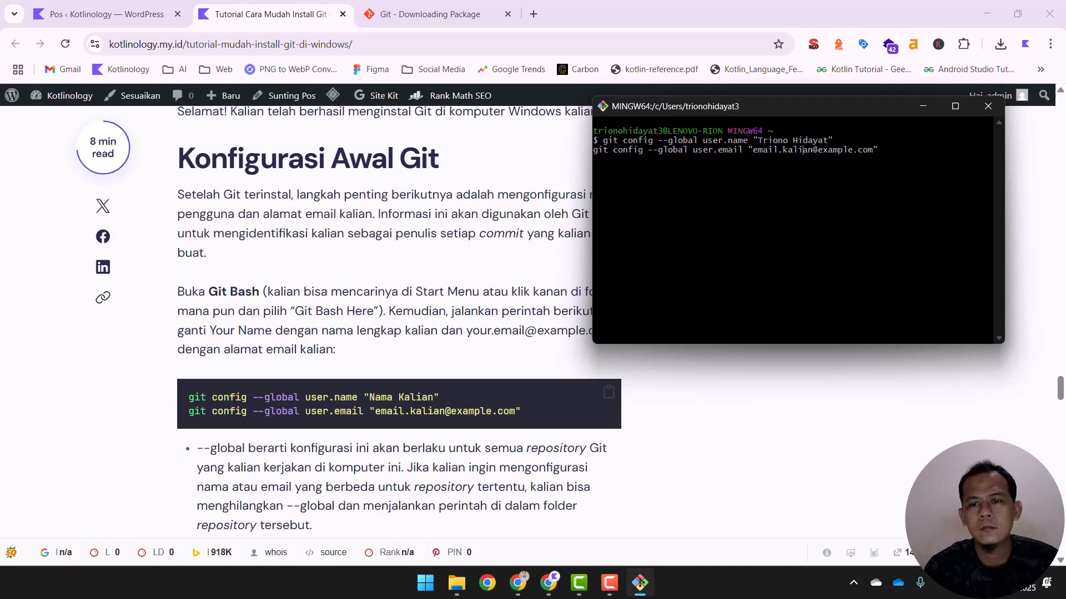
Step: Replace the placeholder address in the user.email command with the Git user's e-mail and run both configuration commands
key("BackSpace")
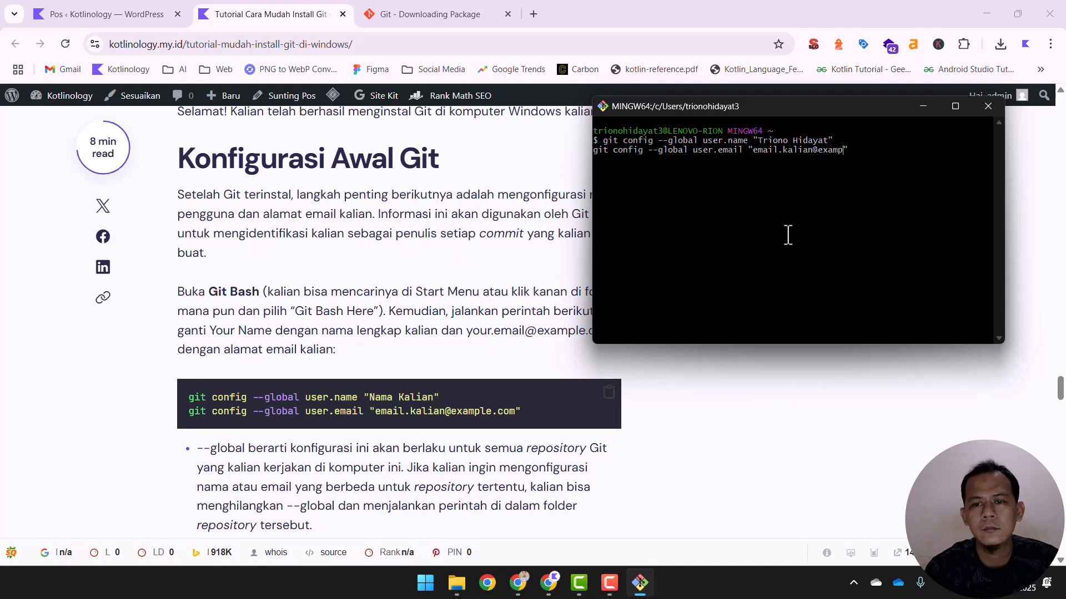
key("BackSpace")
key("BackSpace")
key("BackSpace")
key("BackSpace")
key("BackSpace")
key("BackSpace")
key("BackSpace")
key("BackSpace")
key("BackSpace")
key("BackSpace")
key("BackSpace")
key("BackSpace")
key("BackSpace")
key("BackSpace")
key("BackSpace")
key("BackSpace")
key("BackSpace")
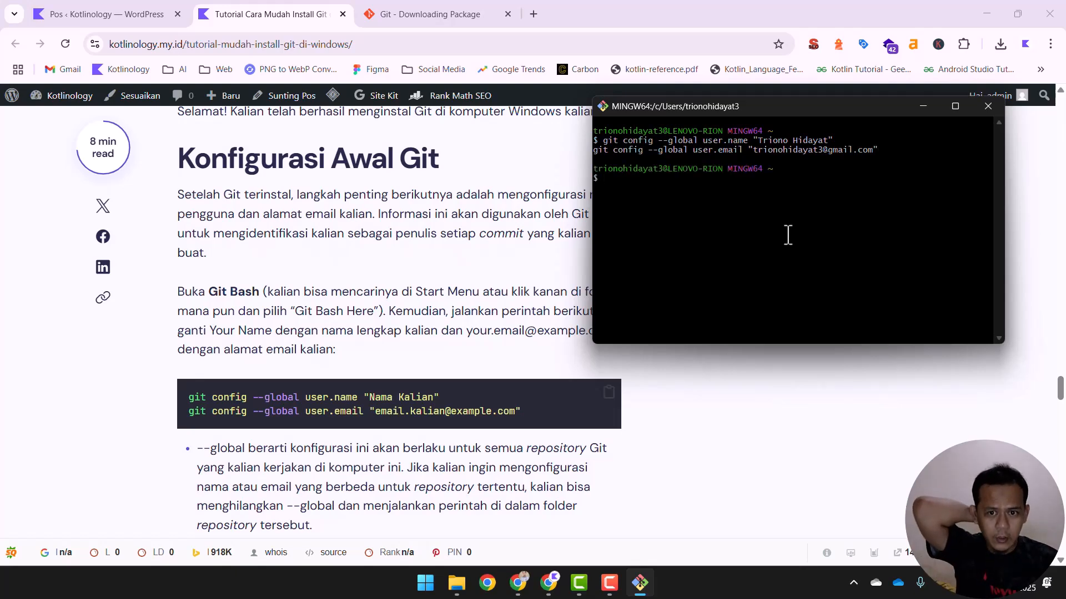
Step: Copy the article's verification commands git config --global user.name and user.email and run them in Git Bash
scroll(422, 329, "down", 3)
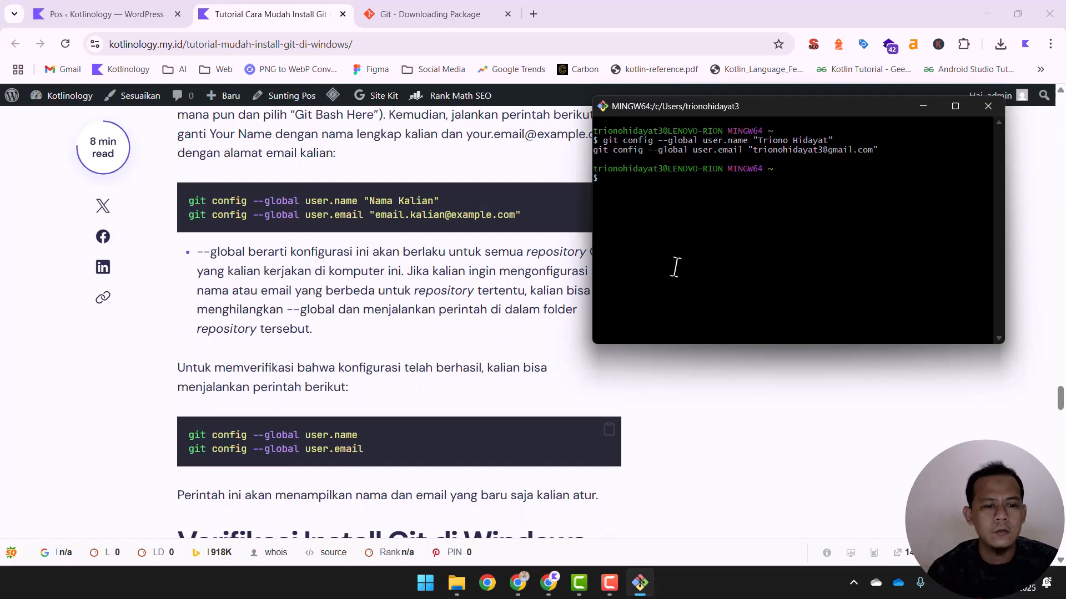
left_click(610, 443)
key("alt+Tab")
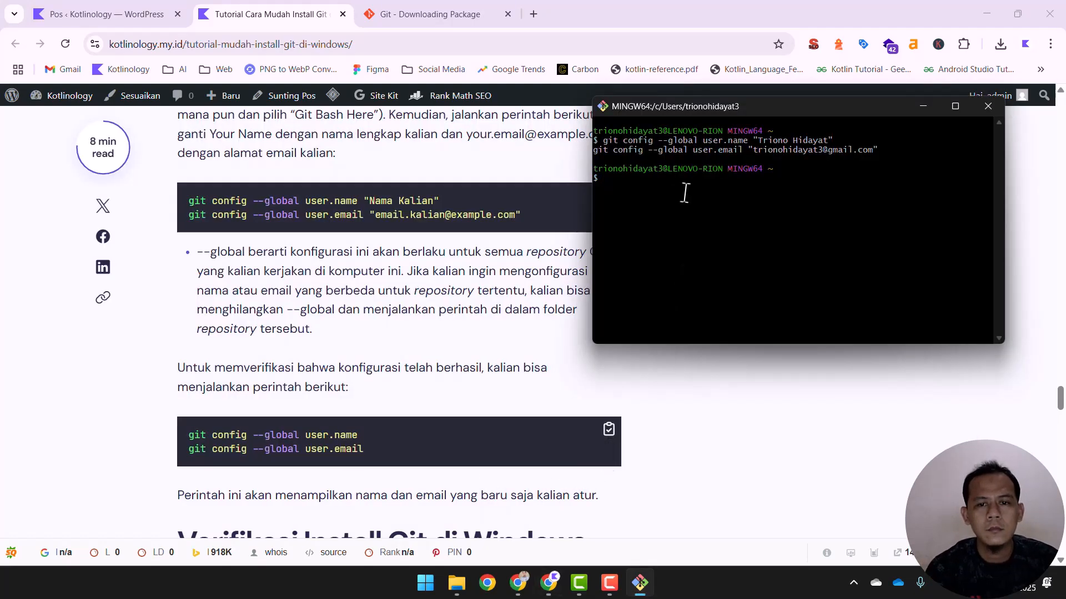
right_click(688, 200)
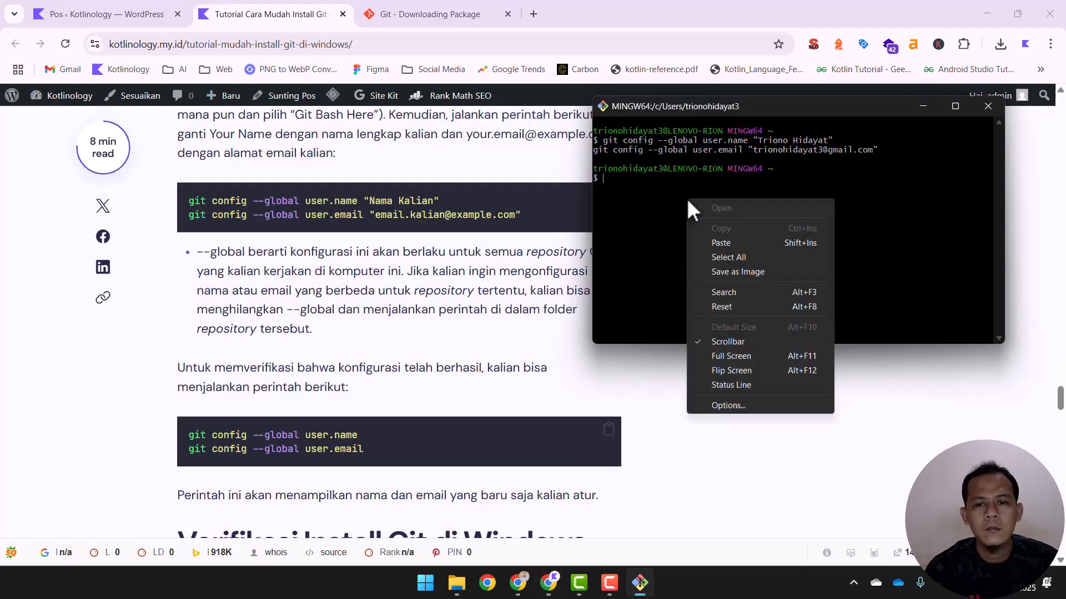
left_click(744, 244)
key("Return")
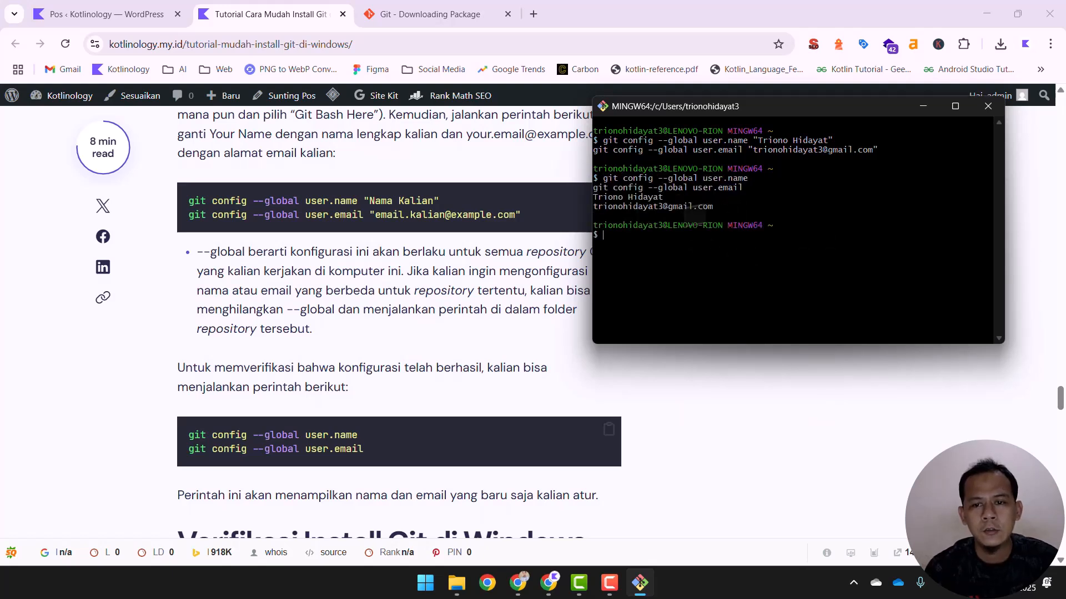
Step: Follow the article's Verifikasi Install Git section by opening Command Prompt and running git --version
scroll(327, 357, "down", 2)
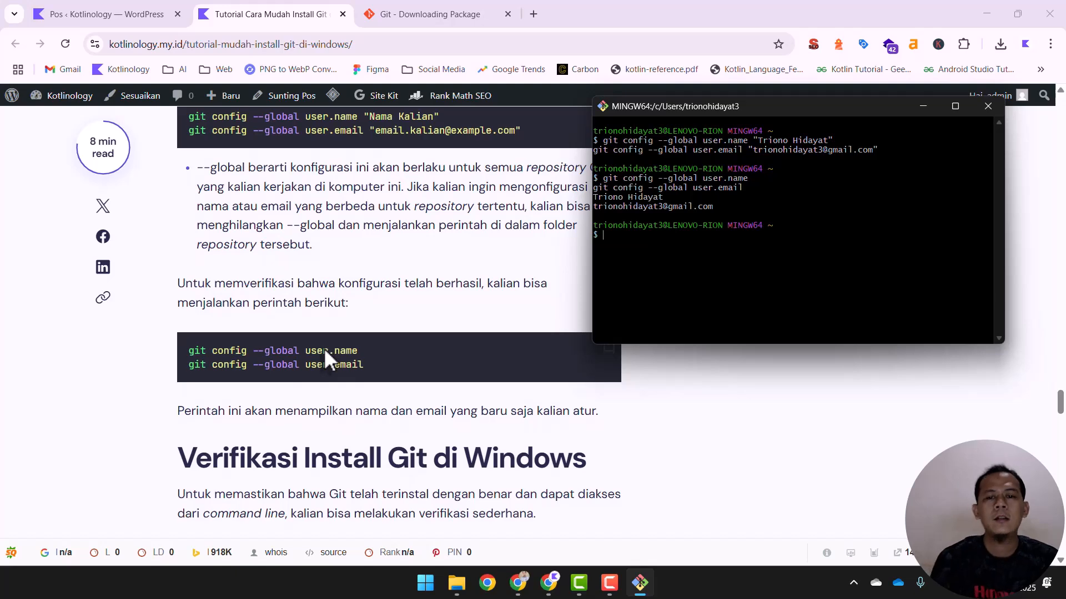
scroll(326, 358, "down", 2)
scroll(326, 358, "down", 2)
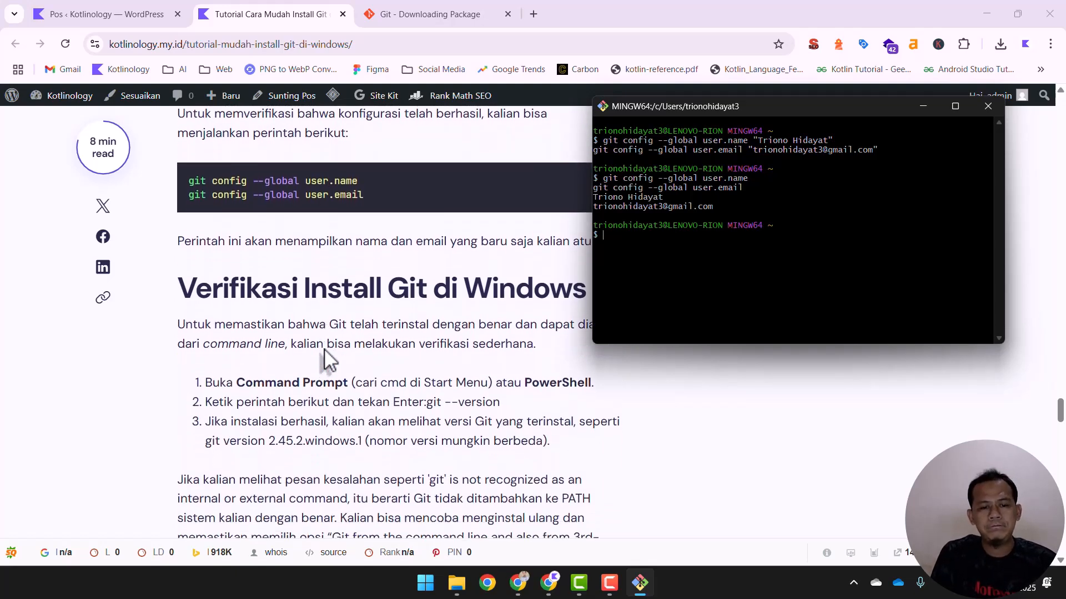
key("super")
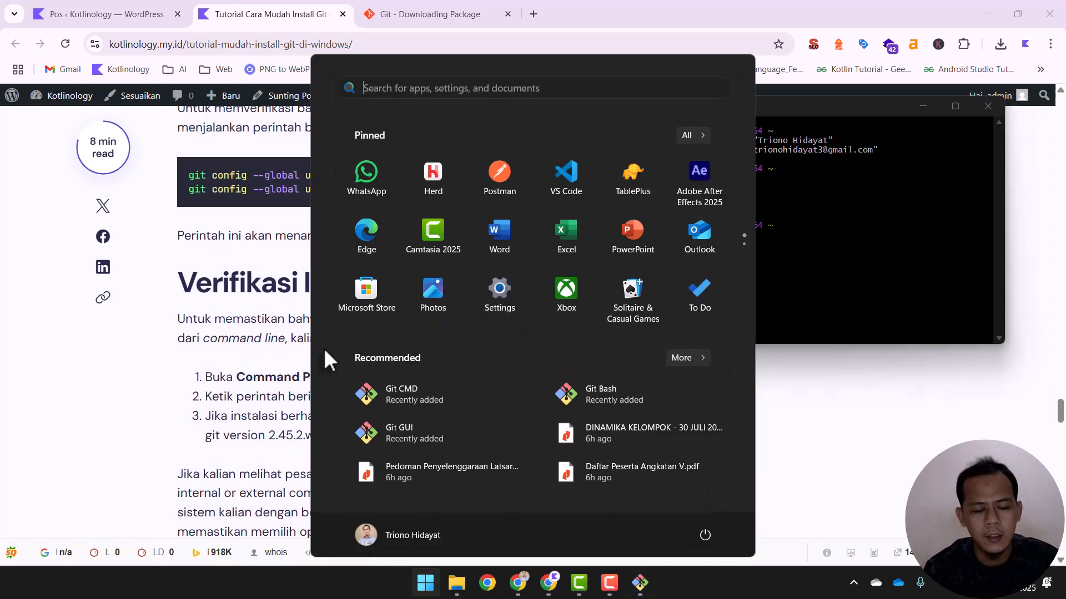
type("cmd")
key("Escape")
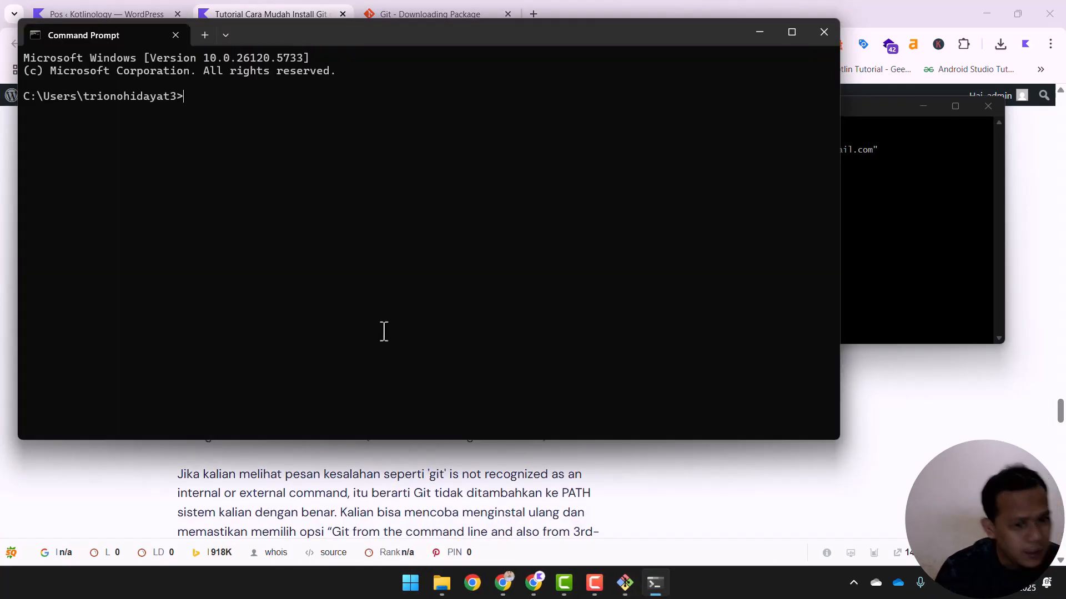
left_click_drag(480, 35, 662, 443)
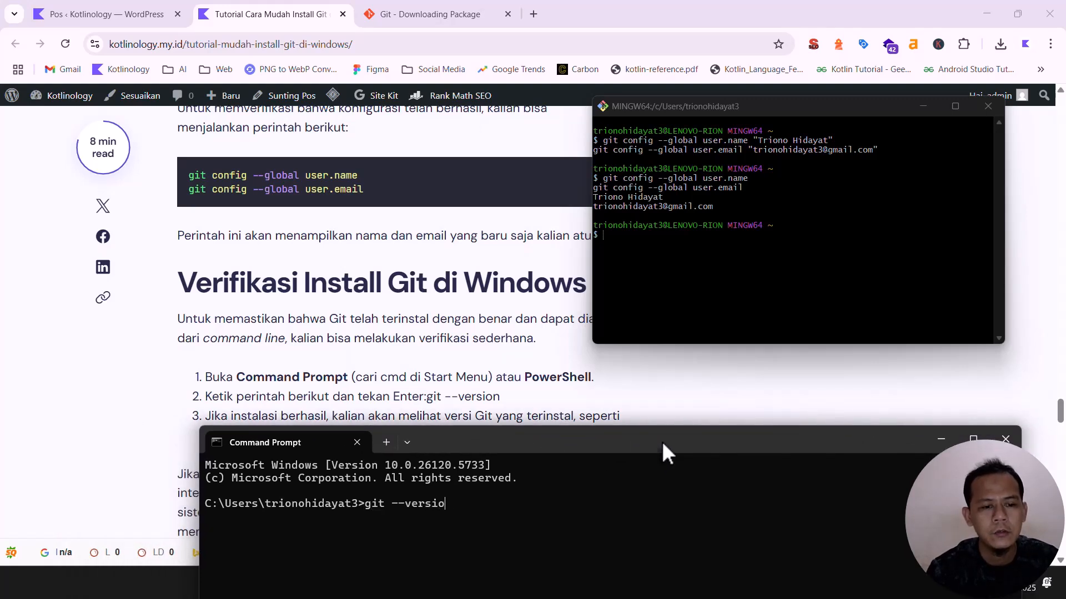
type("n")
key("Return")
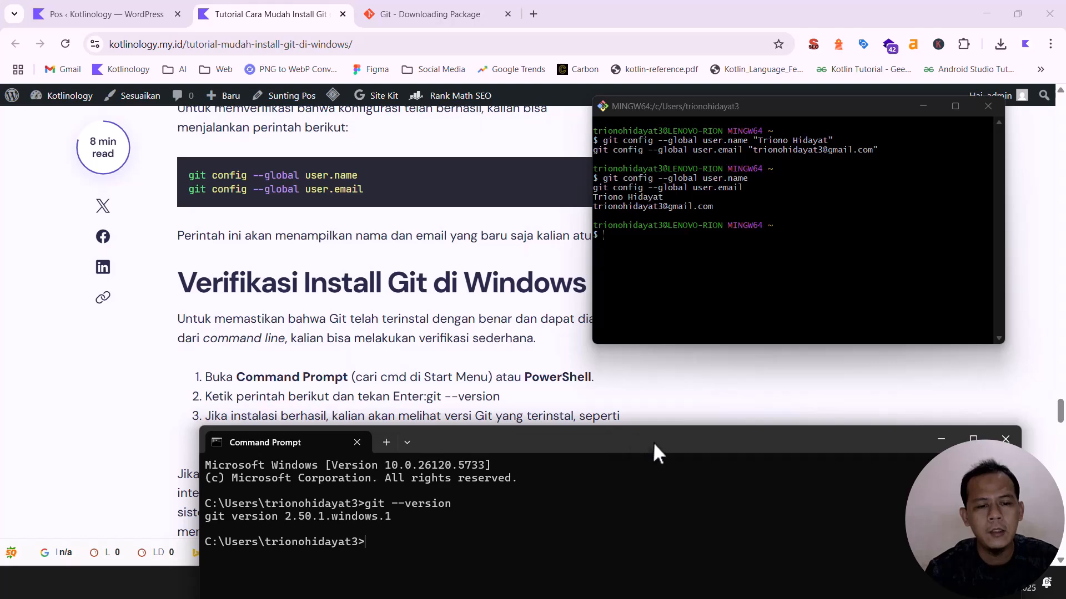
left_click_drag(653, 441, 612, 149)
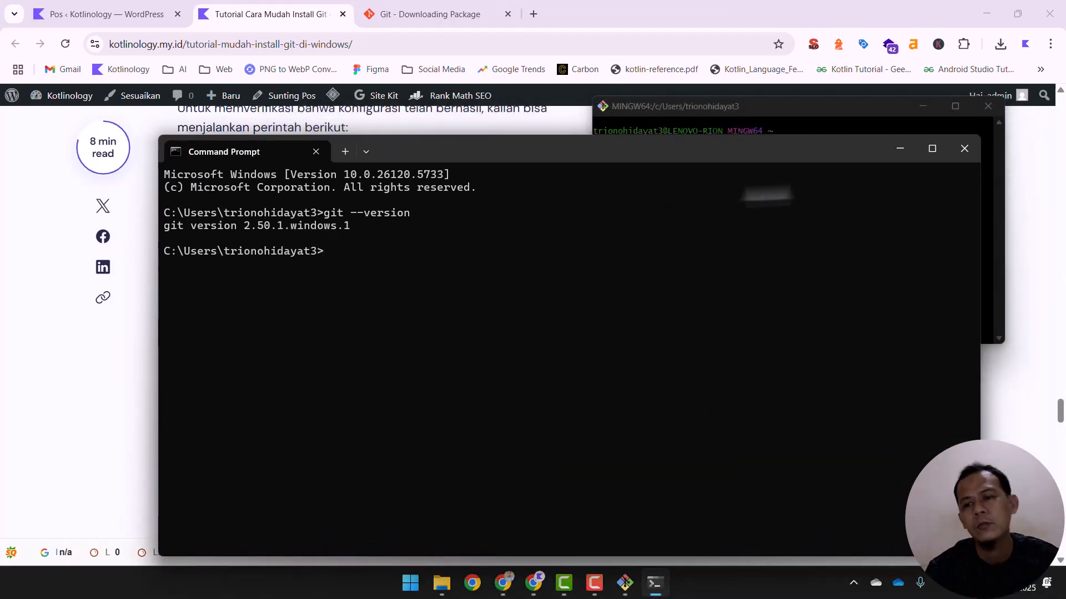
Step: Switch back to the Kotlinology article in Chrome and review its remaining verification notes and the Best Practices dan Tips Menggunakan Git section
left_click(692, 9)
scroll(430, 367, "down", 5)
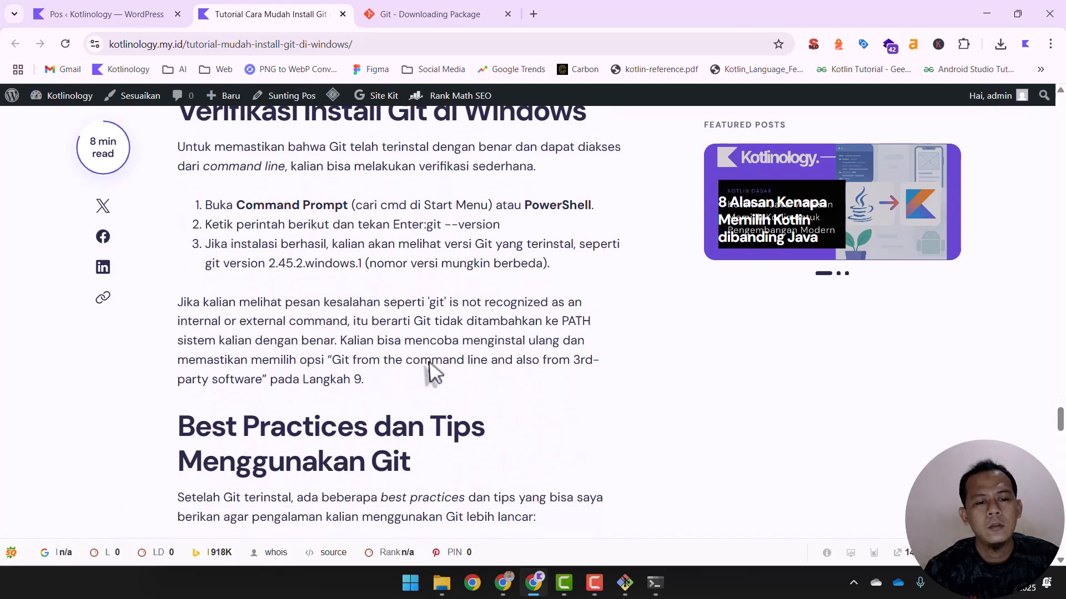
scroll(428, 362, "up", 1)
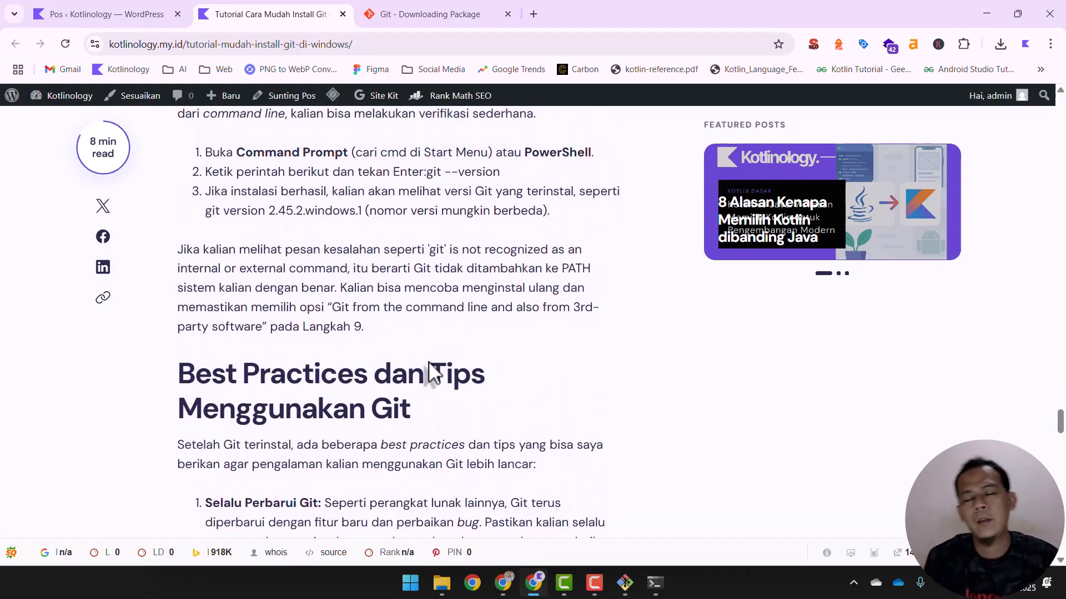
scroll(431, 373, "up", 1)
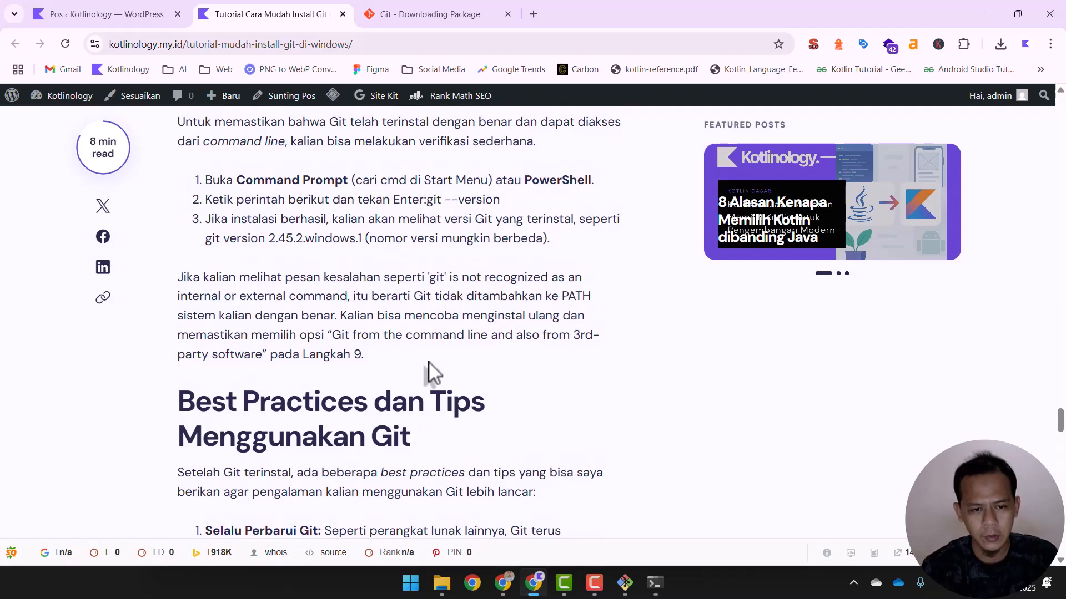
scroll(431, 373, "down", 8)
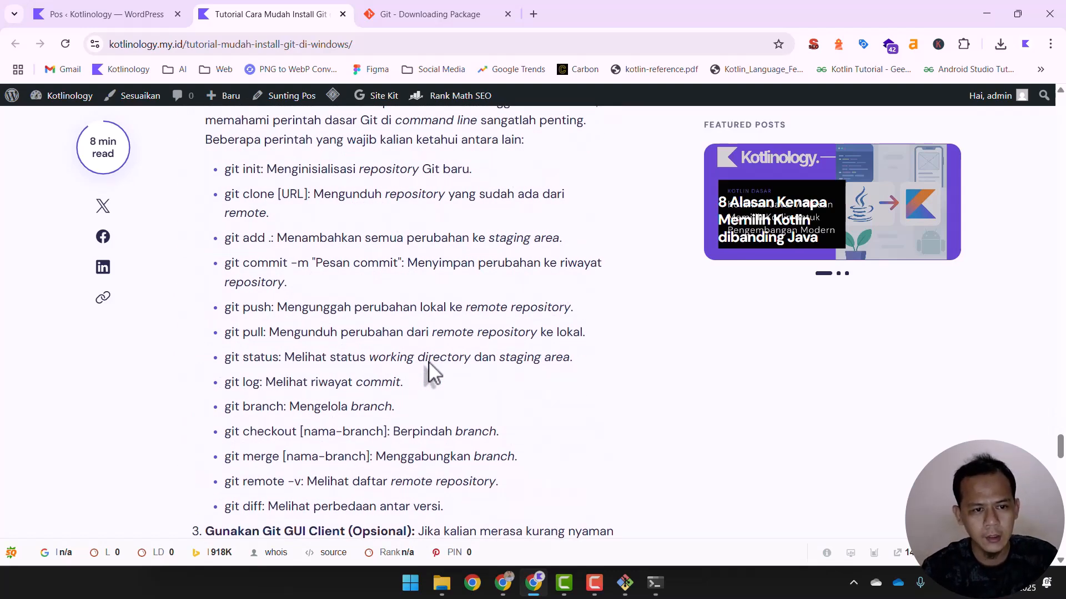
scroll(431, 373, "up", 5)
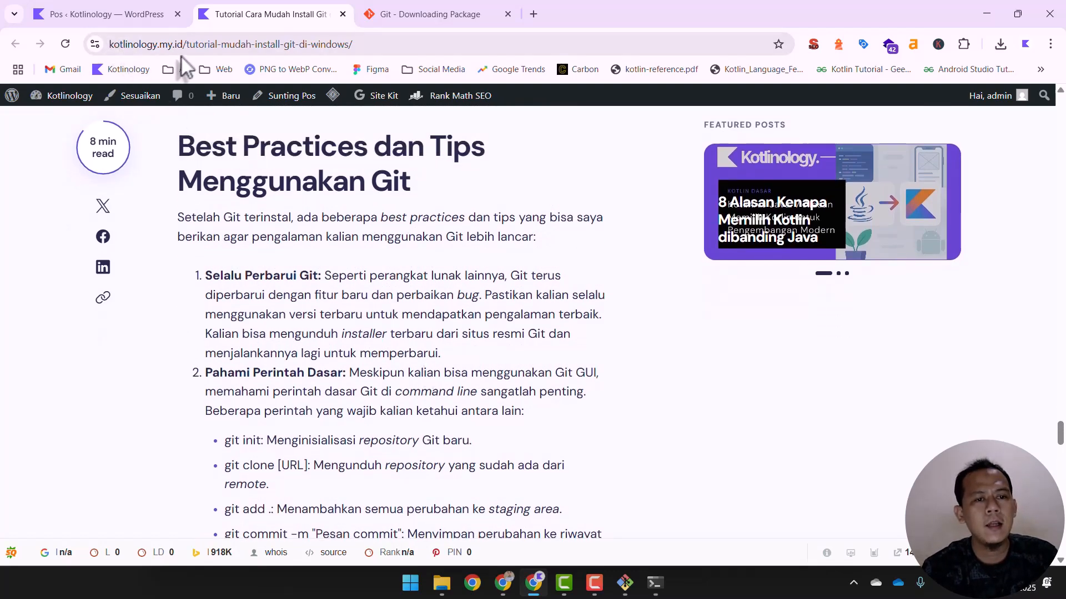
scroll(309, 355, "down", 1)
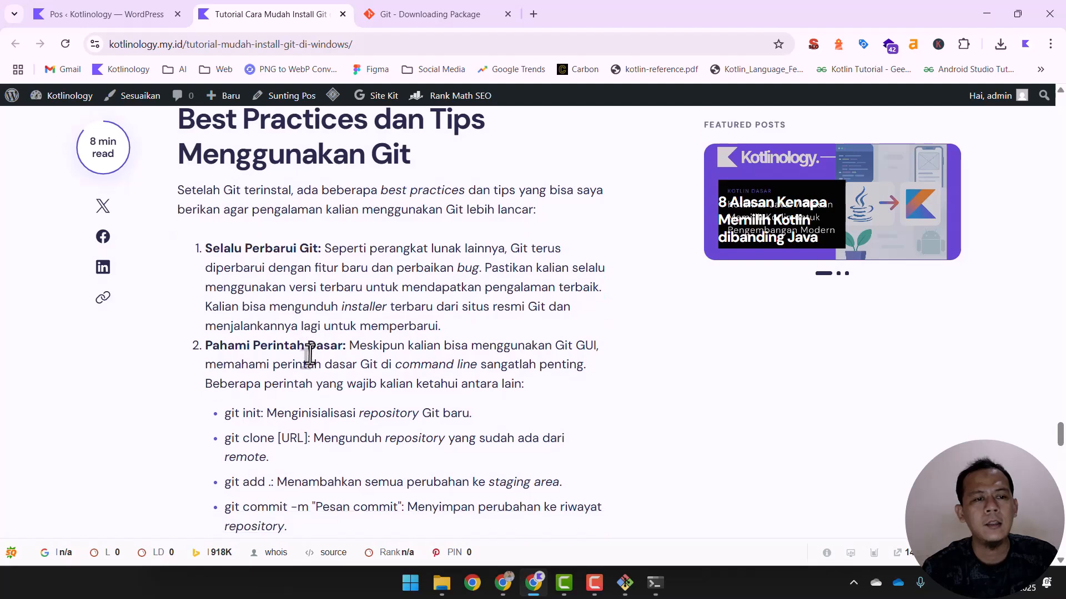
scroll(310, 354, "up", 2)
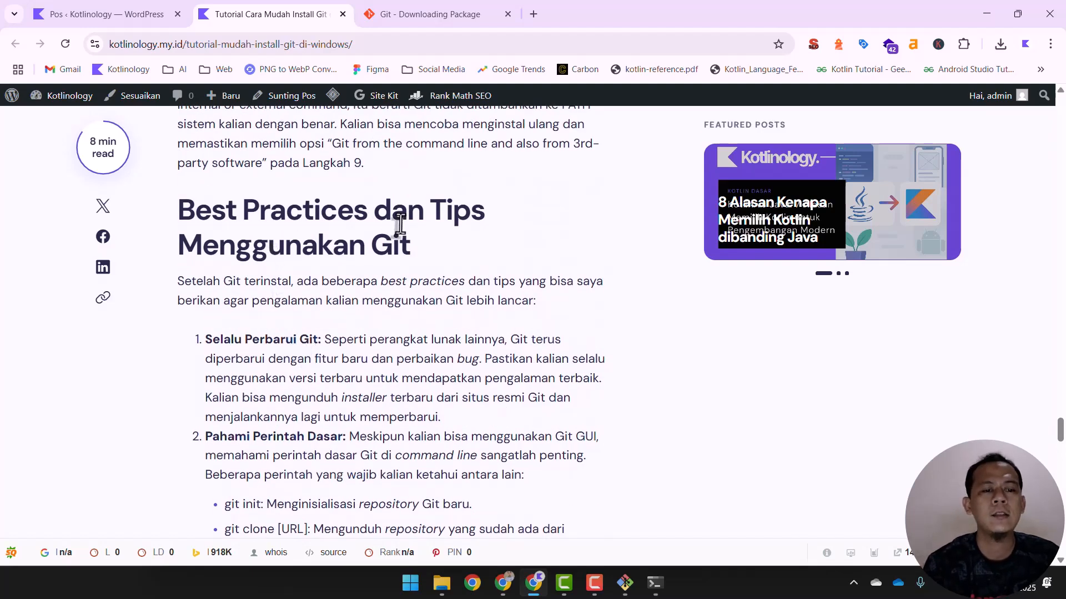
scroll(399, 224, "down", 10)
scroll(400, 224, "up", 4)
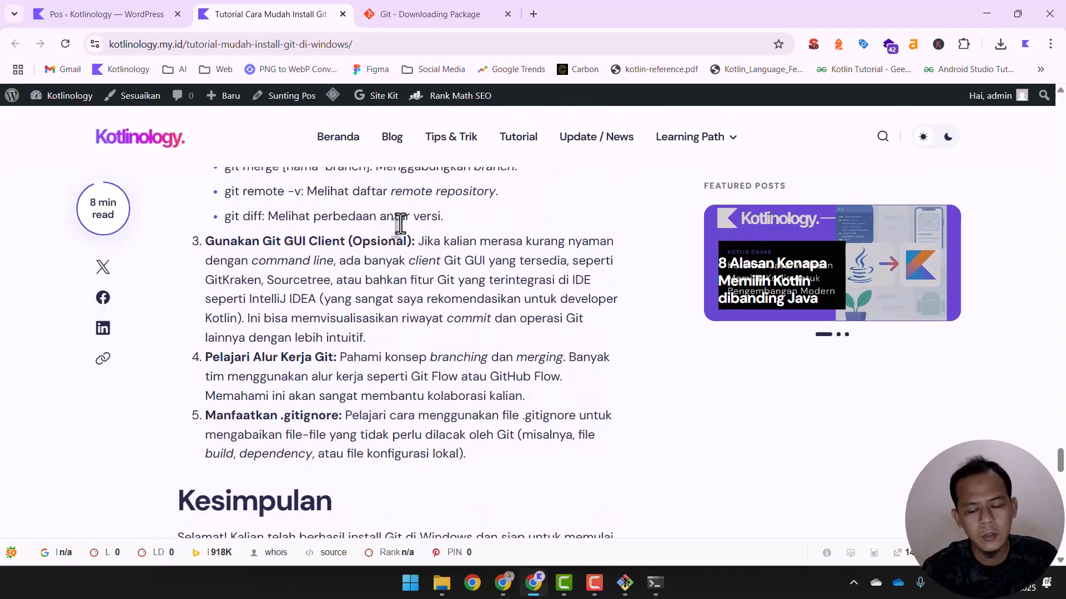
scroll(400, 224, "up", 20)
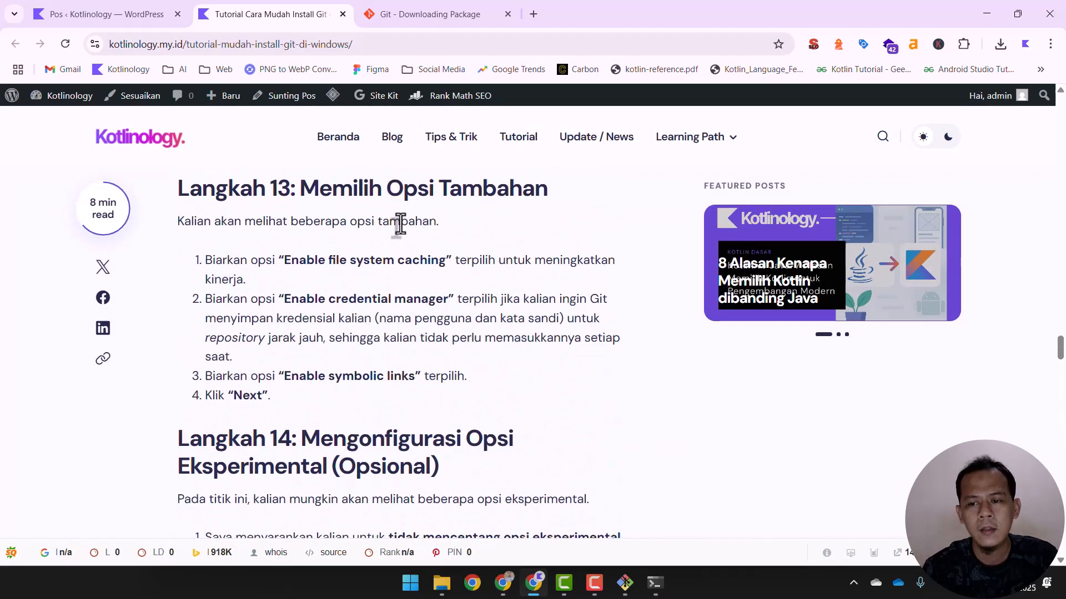